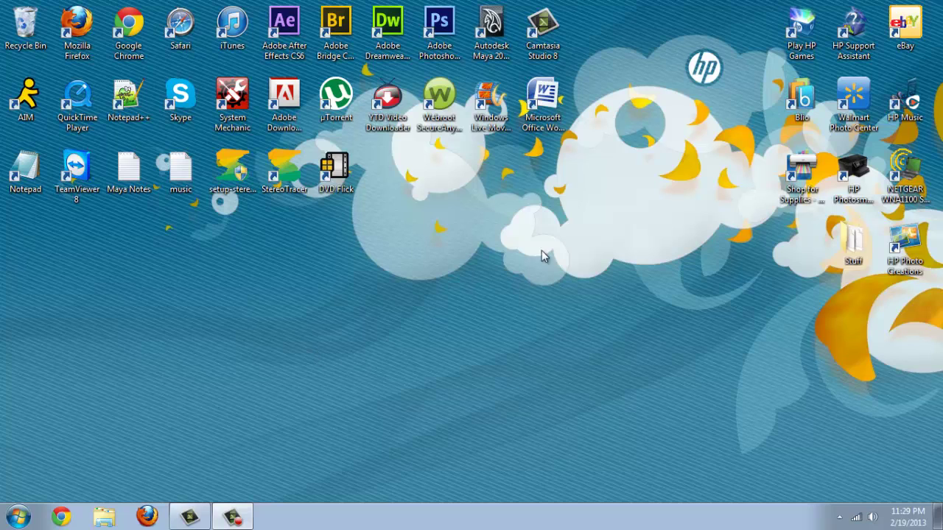
Launch Adobe Photoshop CS6 (64 Bit) from the desktop
click(436, 26)
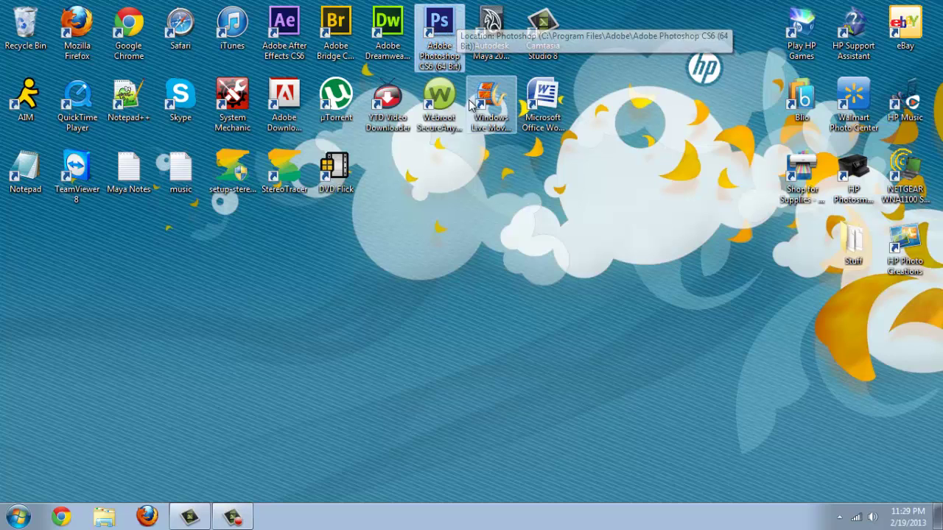
double_click(439, 26)
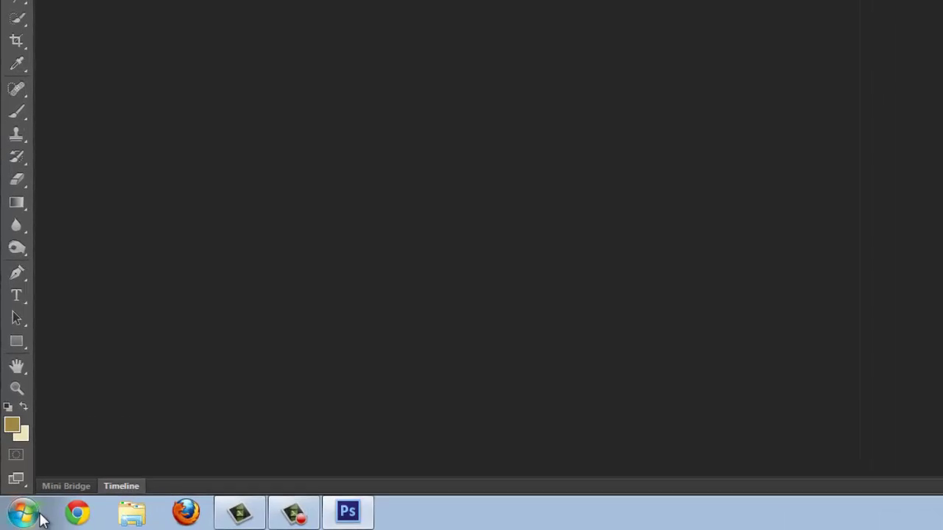
Search the computer's programs and files for photoshop, and close the search without launching anything
click(21, 520)
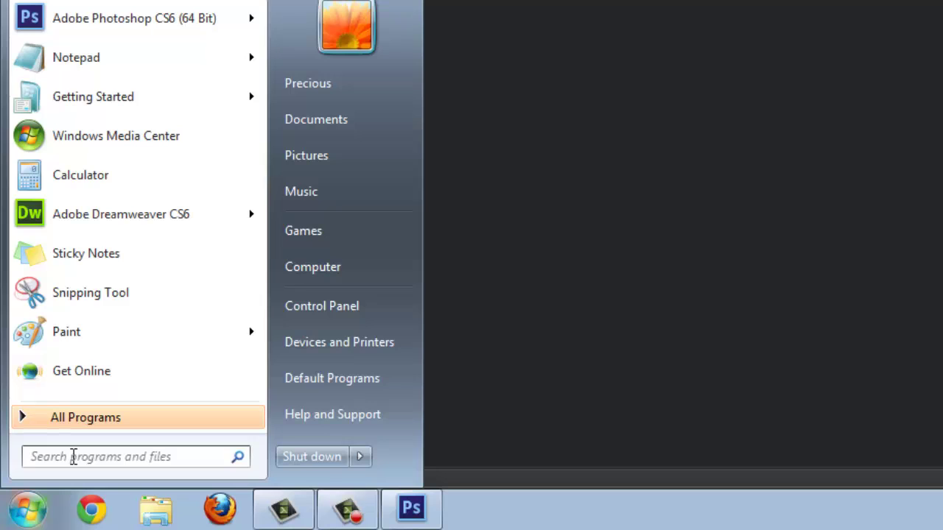
text(pho)
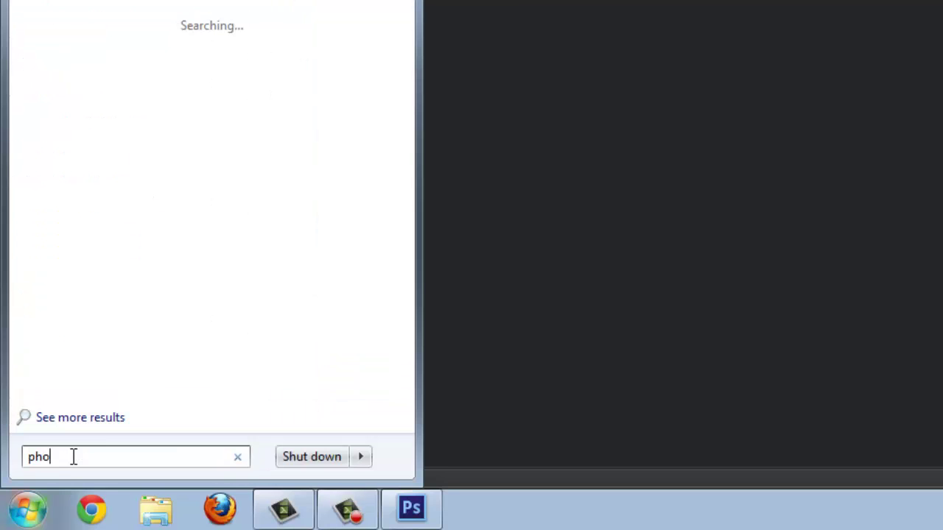
text(toshop)
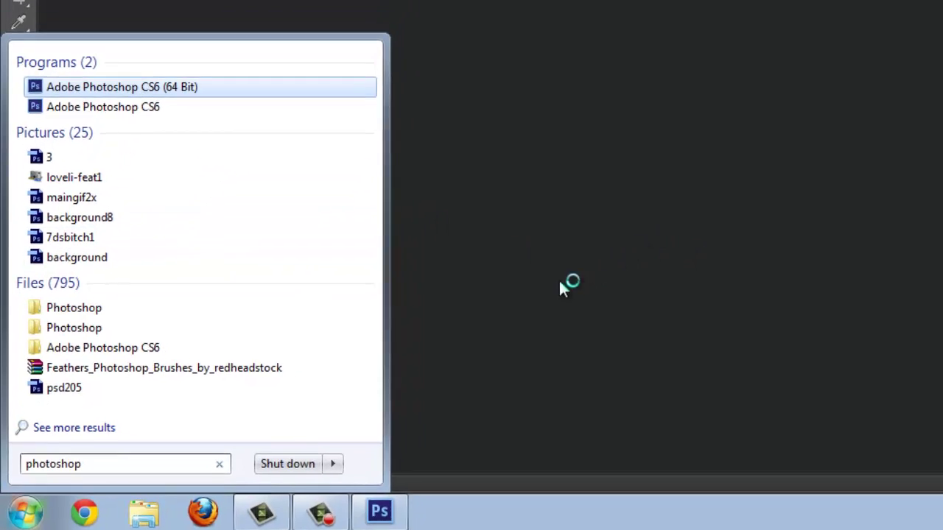
click(561, 287)
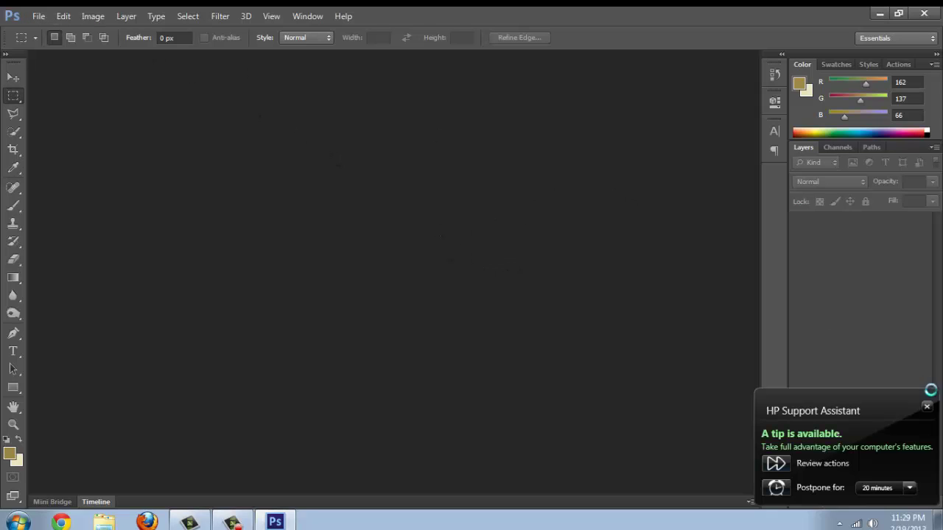
Dismiss the HP Support Assistant tip notification
click(926, 406)
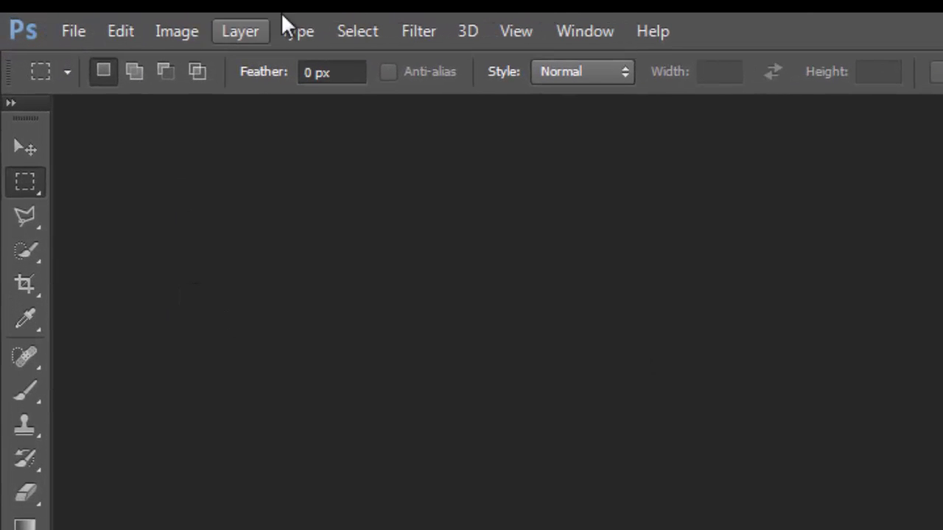
click(83, 32)
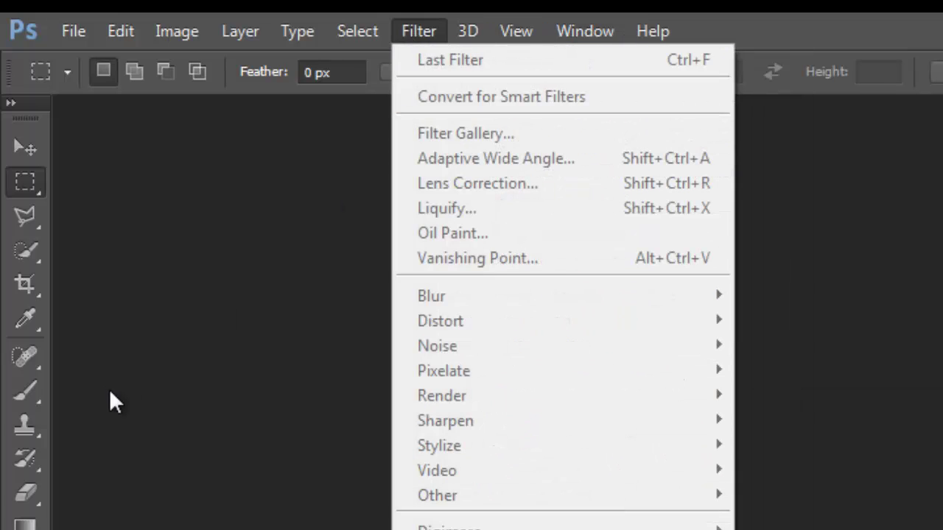
click(249, 349)
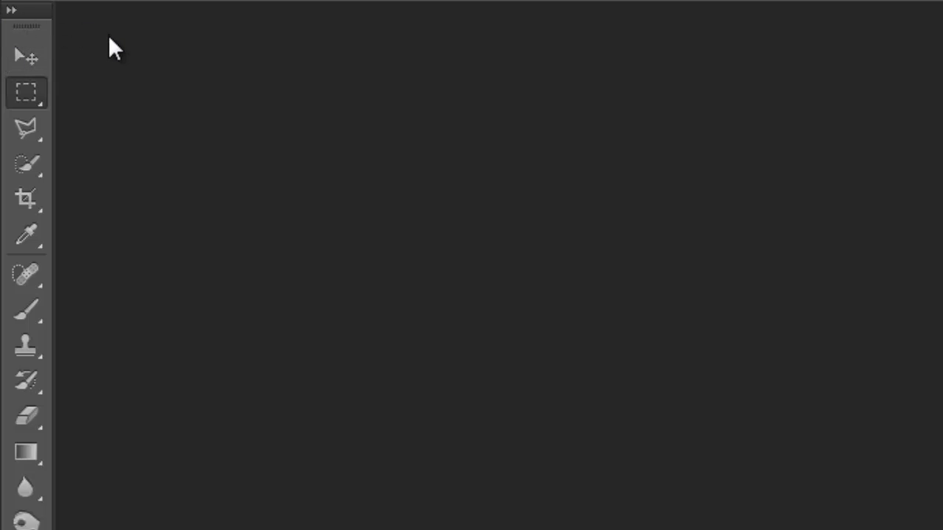
Switch the tools panel to two columns and back to one, and float it over the workspace before redocking it
click(11, 14)
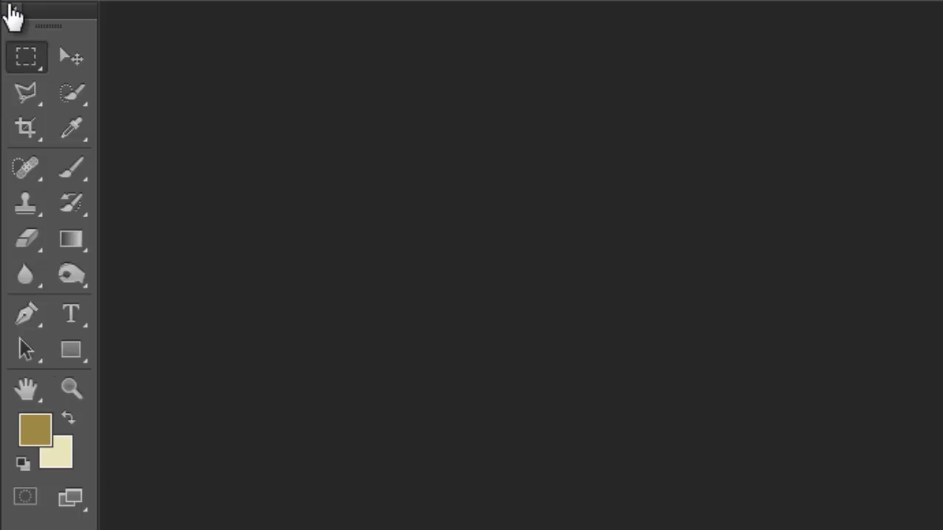
click(11, 10)
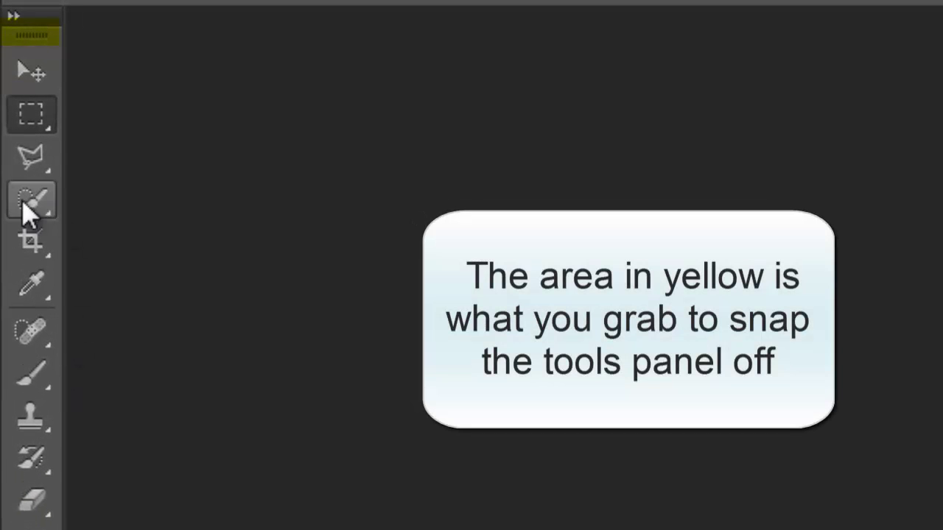
drag(30, 45, 698, 81)
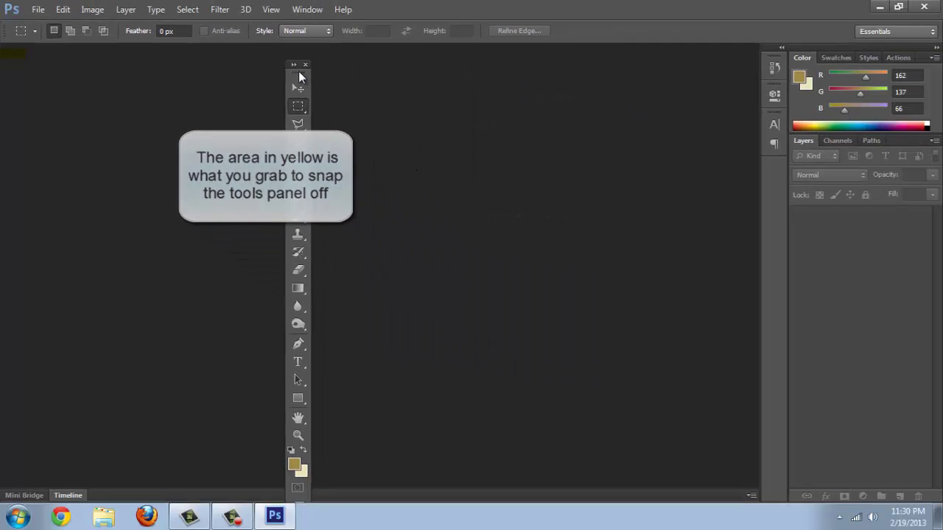
drag(299, 72, 4, 59)
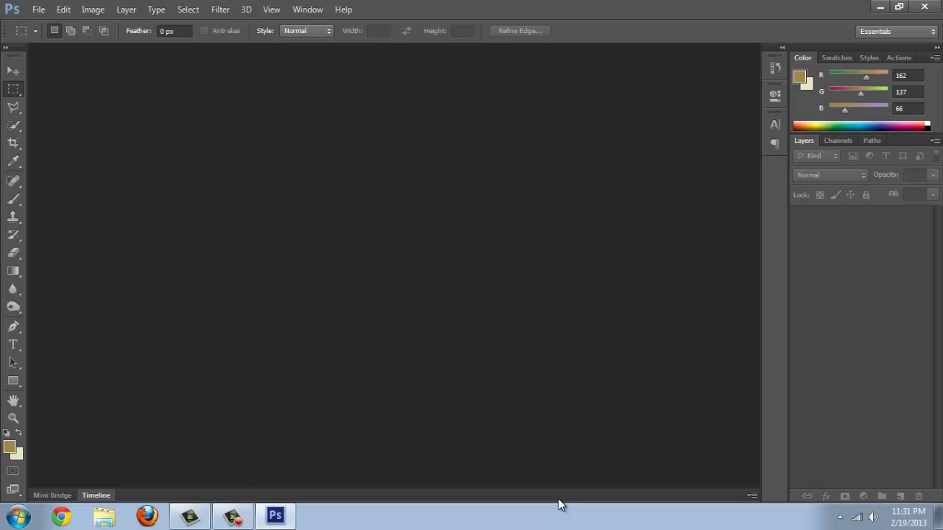
Display the Mini Bridge panel and launch Bridge from it so files can be browsed
click(49, 496)
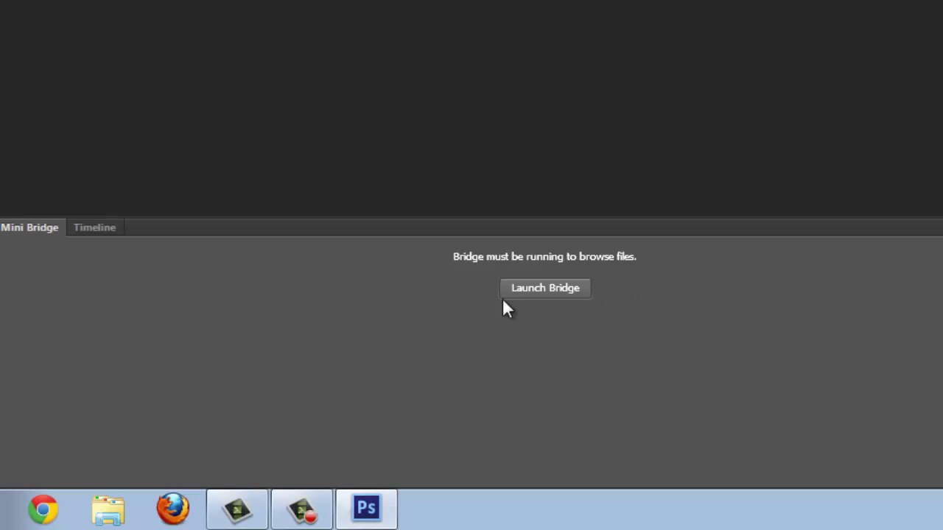
click(560, 290)
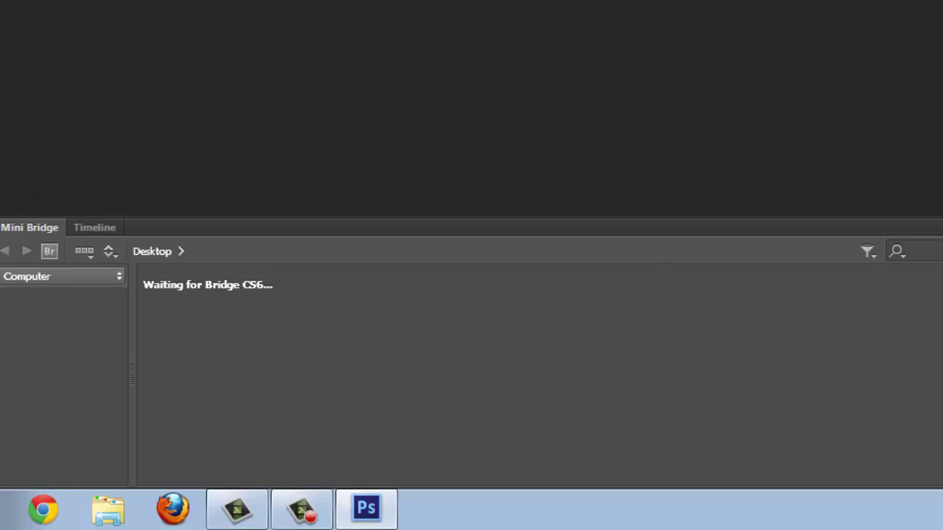
click(836, 295)
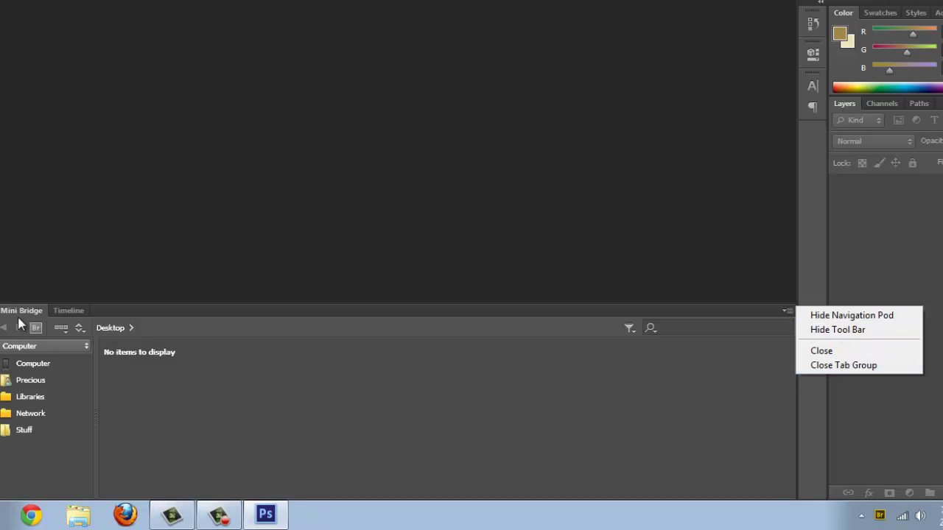
Close the Timeline panel and the remaining Mini Bridge tab group to free up the workspace
click(62, 310)
click(61, 311)
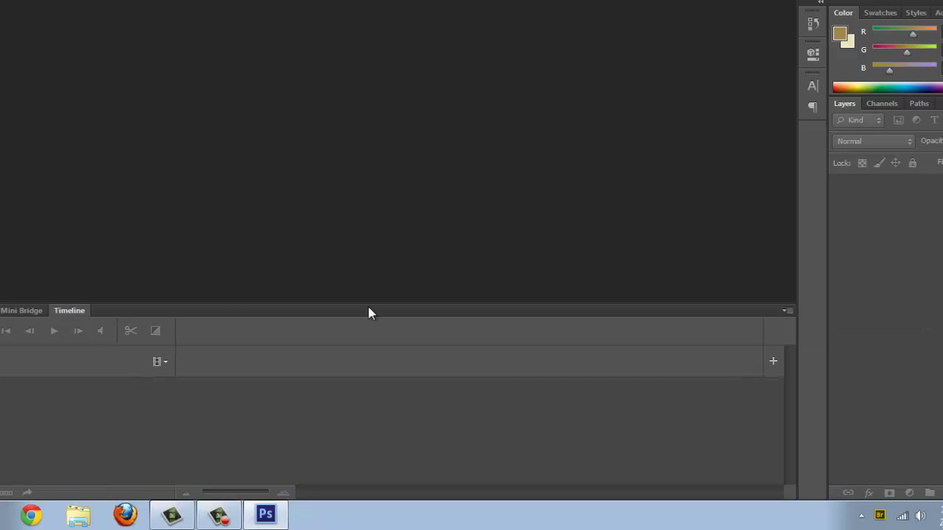
click(786, 310)
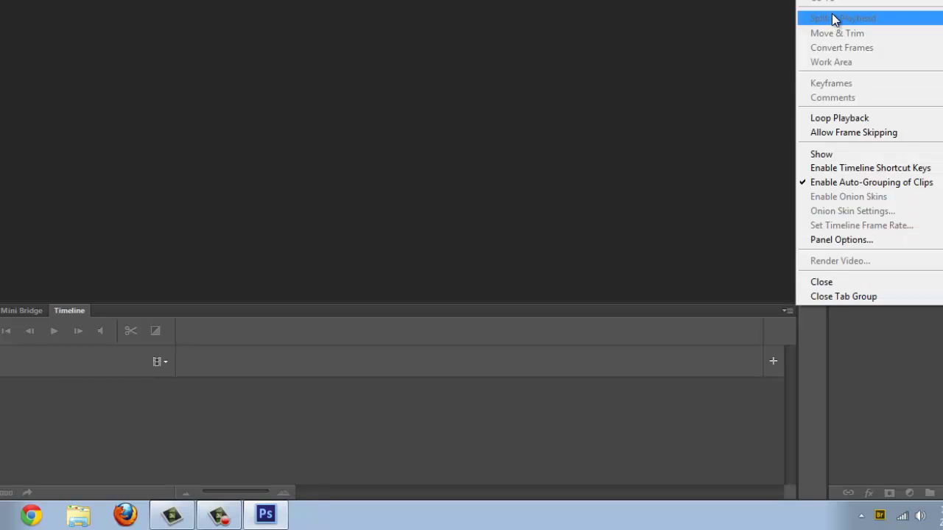
click(849, 282)
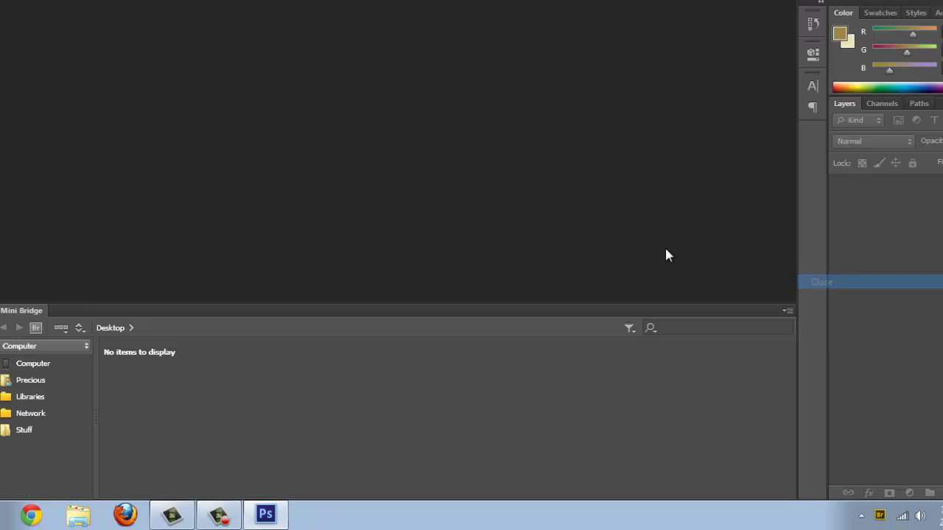
click(787, 311)
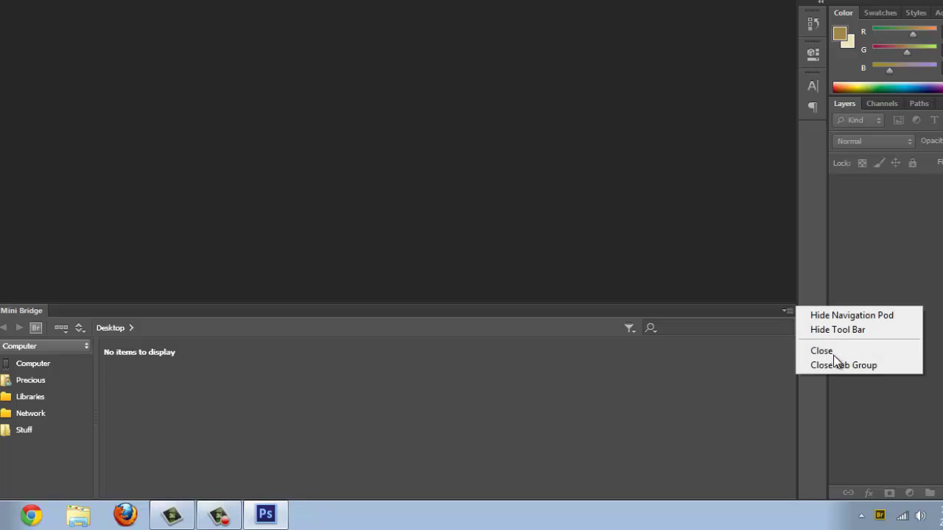
click(844, 365)
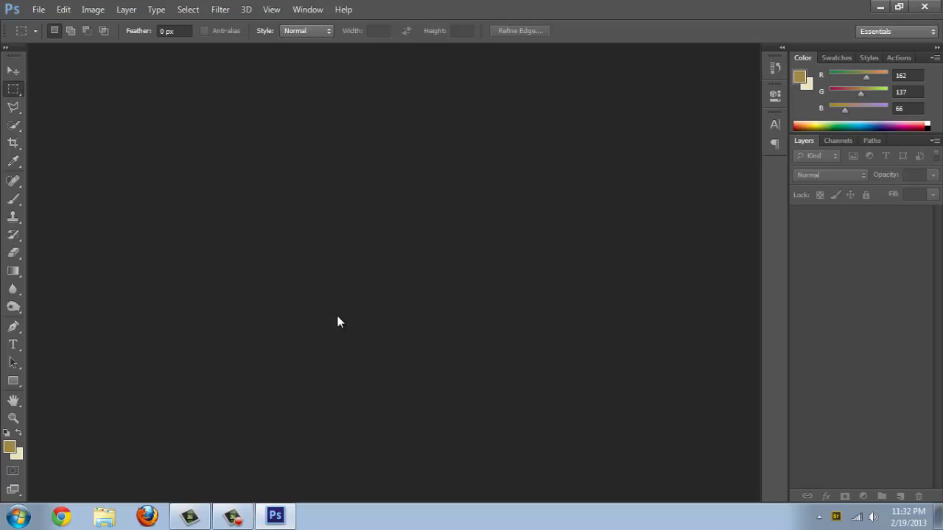
Bring the Timeline panel group back, and close both Timeline and Mini Bridge individually
click(307, 9)
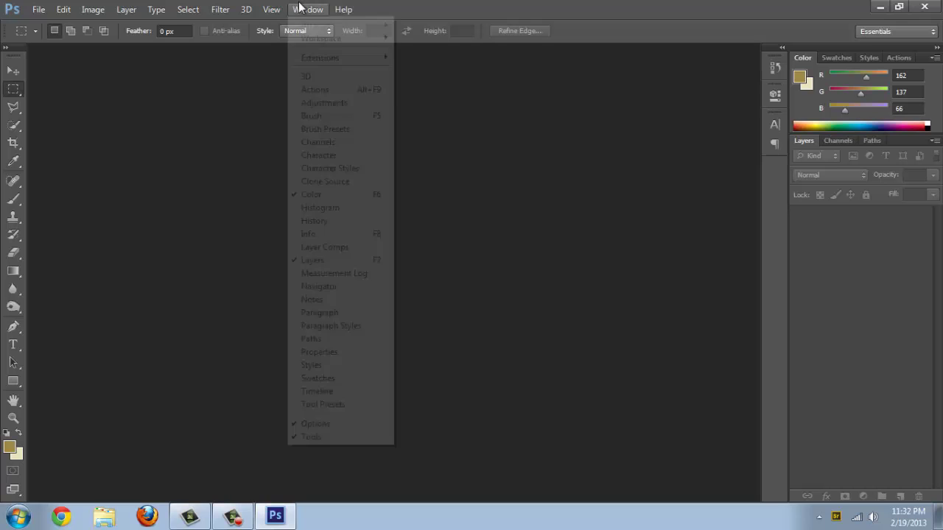
click(319, 393)
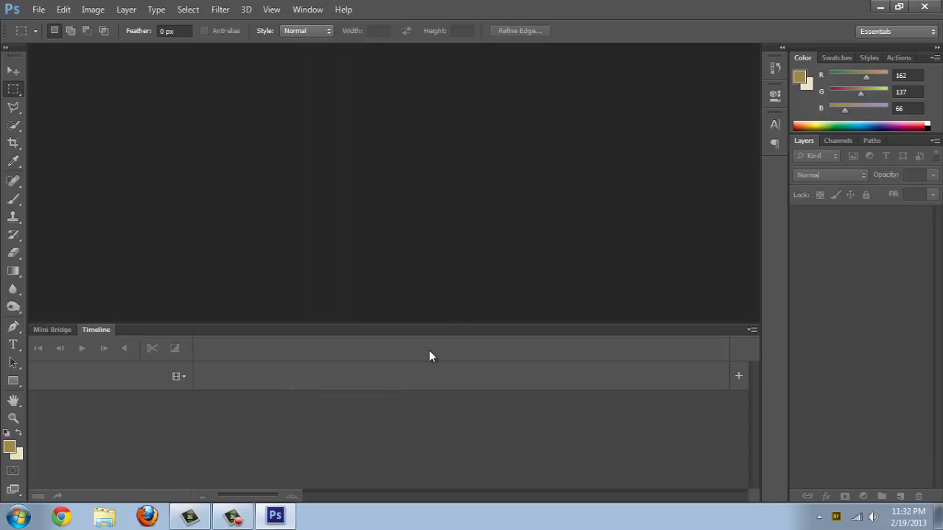
click(751, 329)
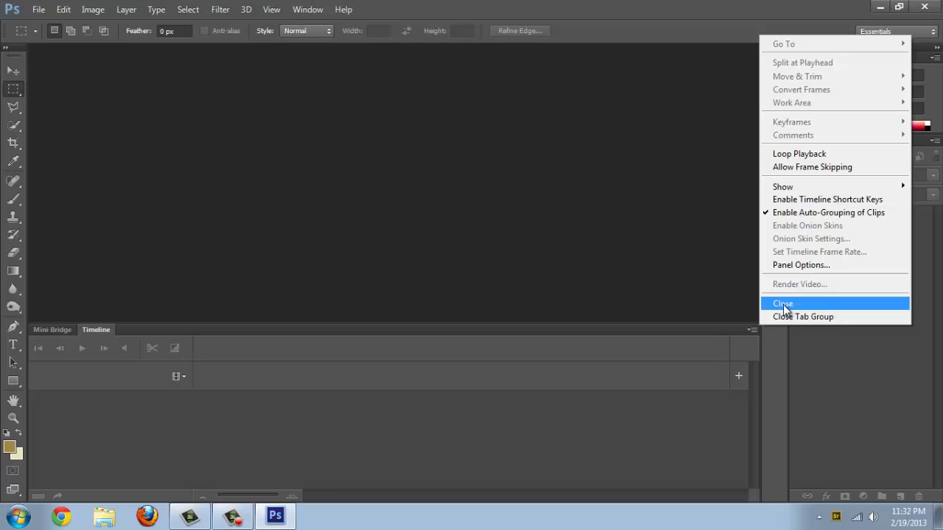
click(783, 307)
click(751, 329)
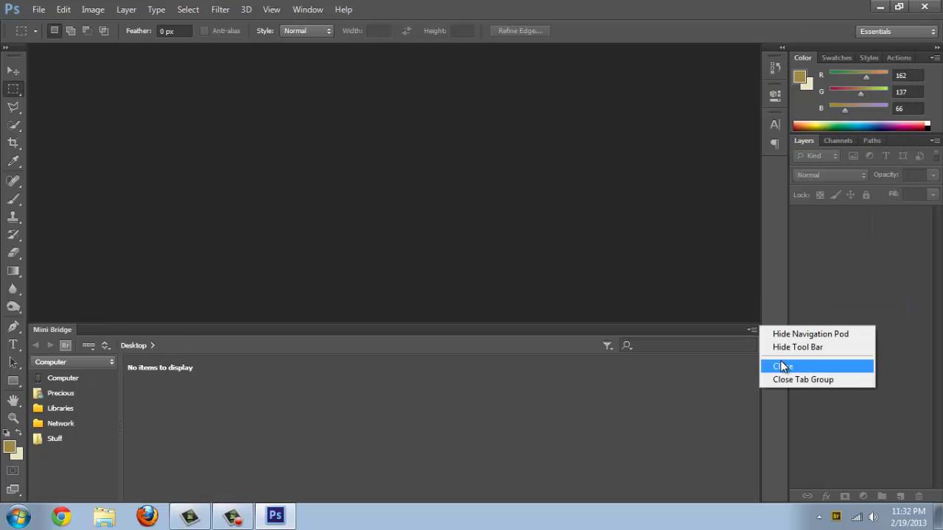
click(783, 365)
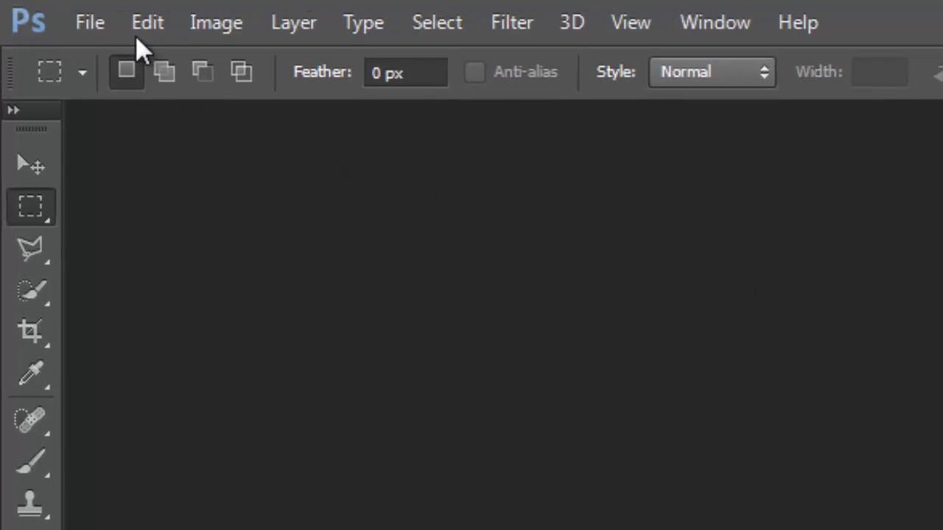
Start opening an existing file and browse the contents of Removable Disk (F:)
click(91, 24)
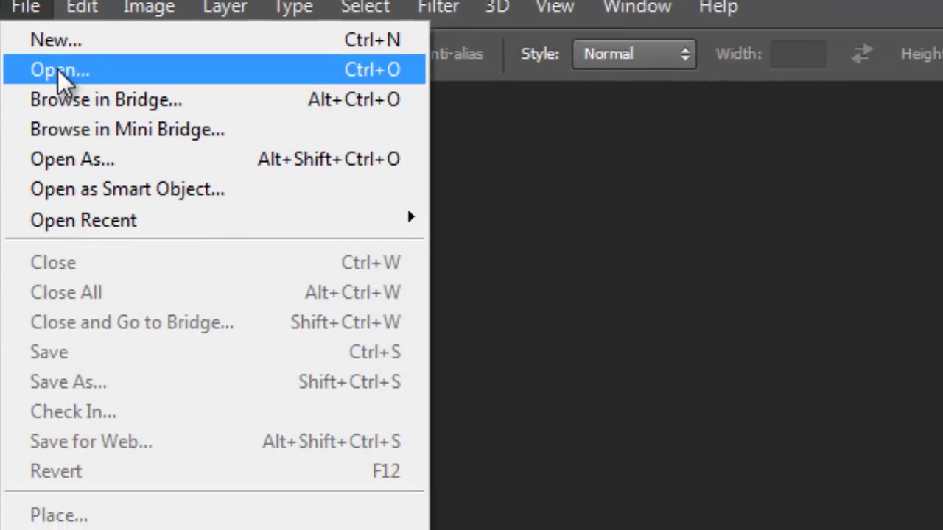
click(103, 90)
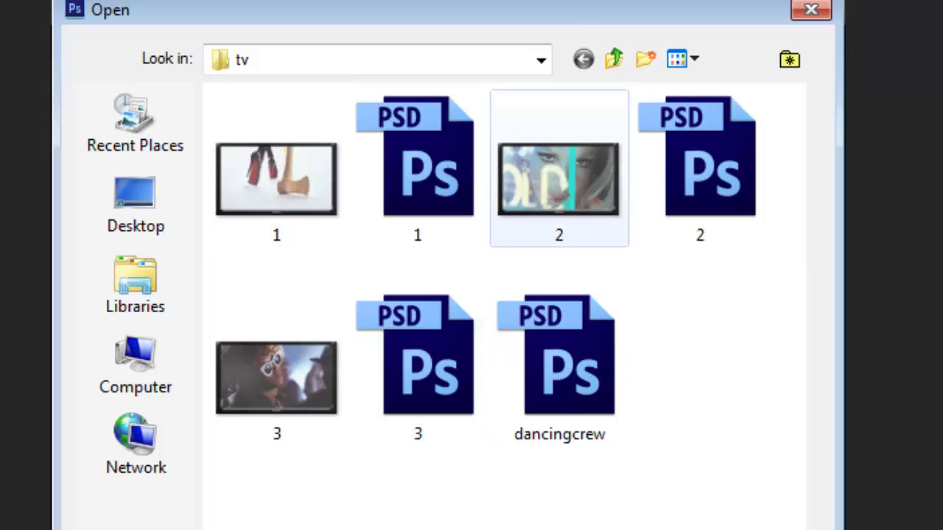
click(154, 381)
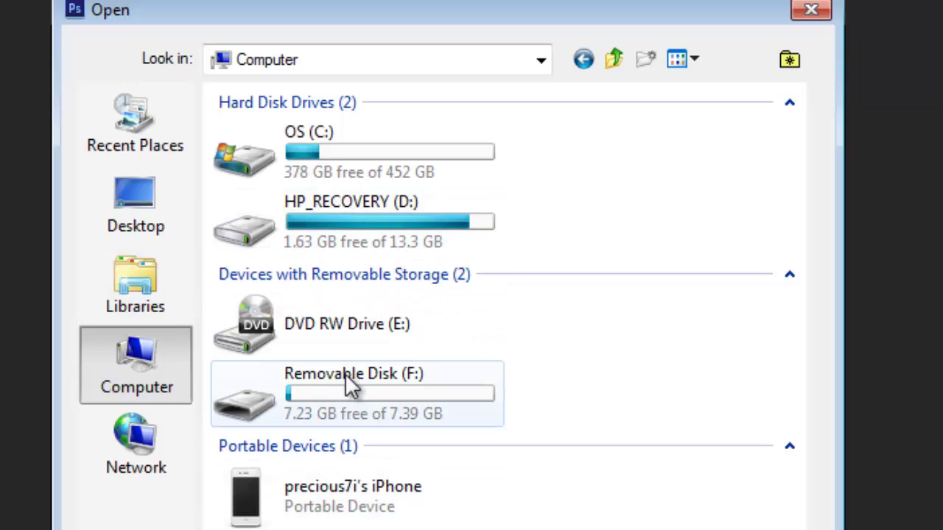
double_click(325, 372)
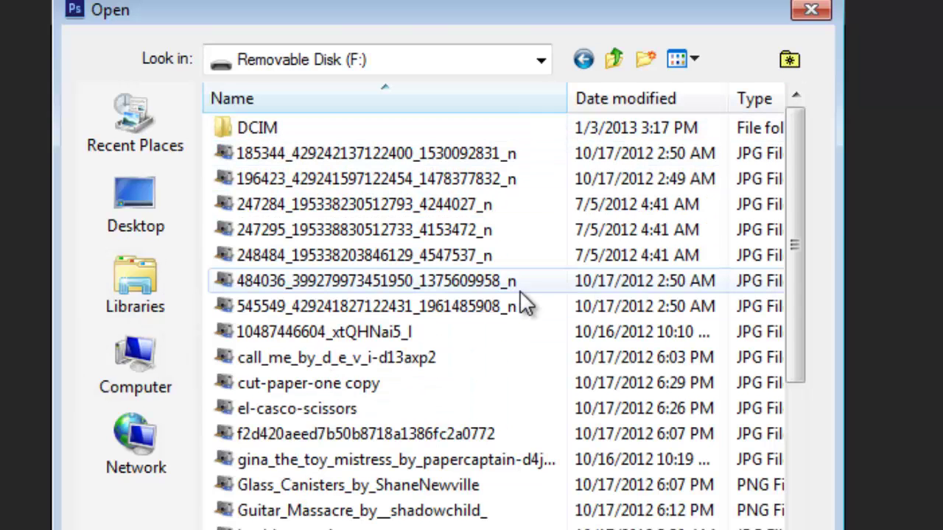
scroll(520, 300, down, 2)
Open the picture named 1 from the head folder inside 7ds in the Pictures library
click(139, 271)
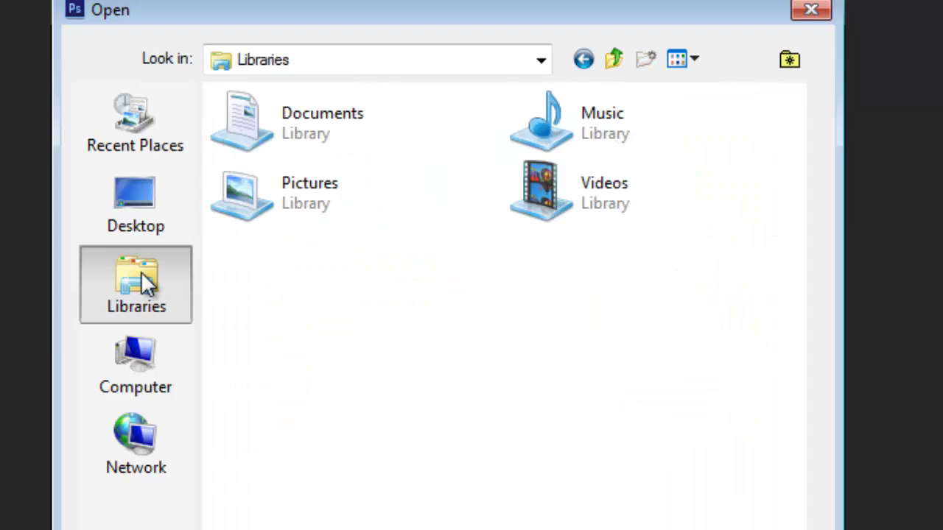
double_click(344, 190)
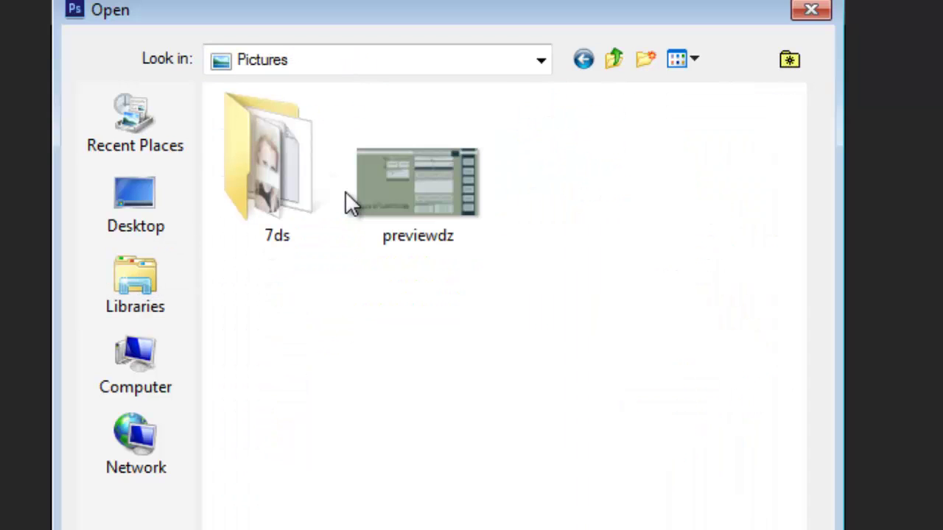
double_click(288, 177)
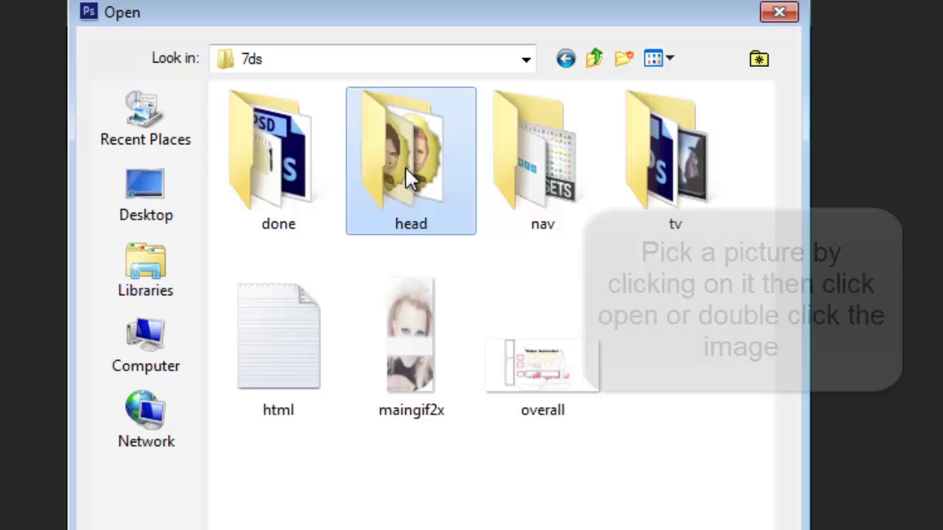
double_click(414, 173)
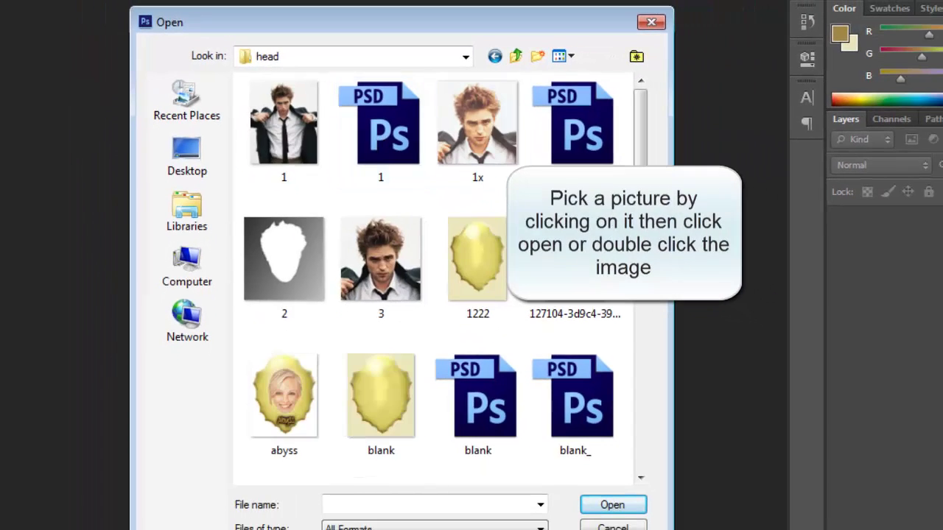
scroll(508, 324, down, 5)
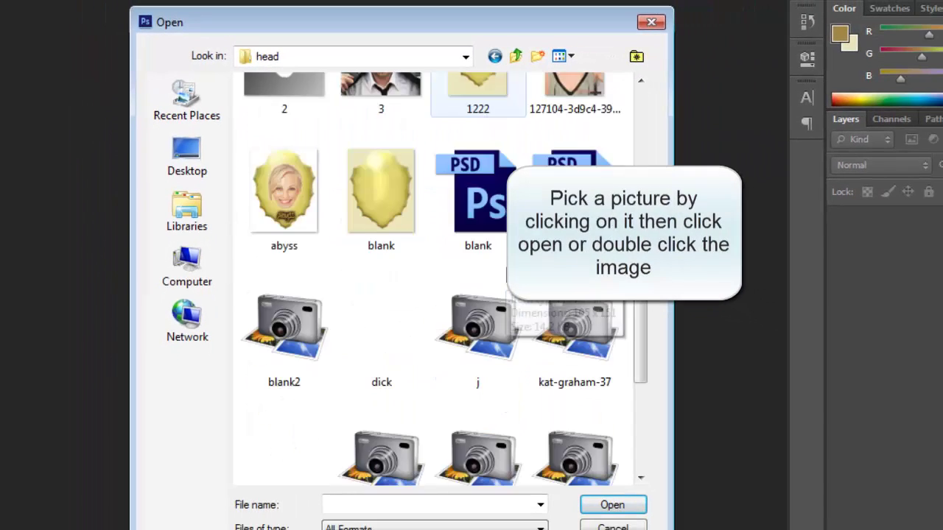
scroll(506, 274, up, 5)
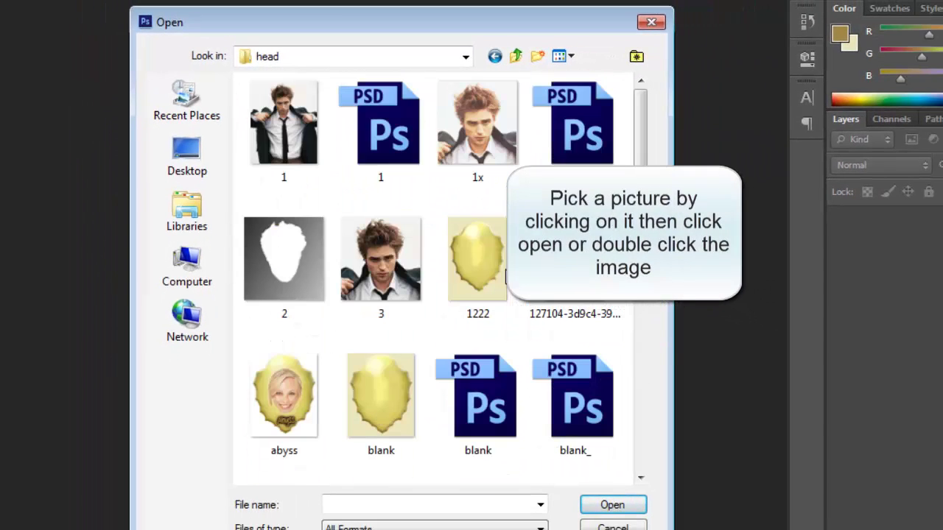
click(280, 129)
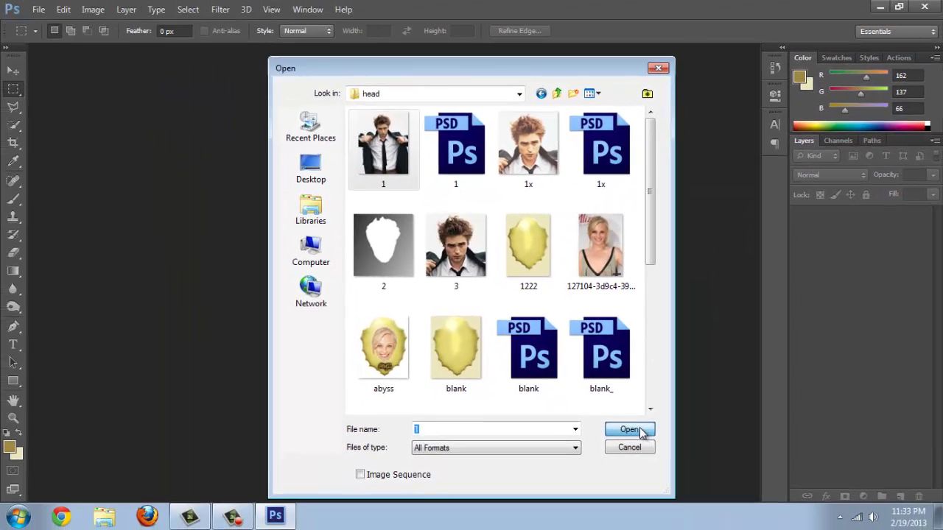
click(637, 431)
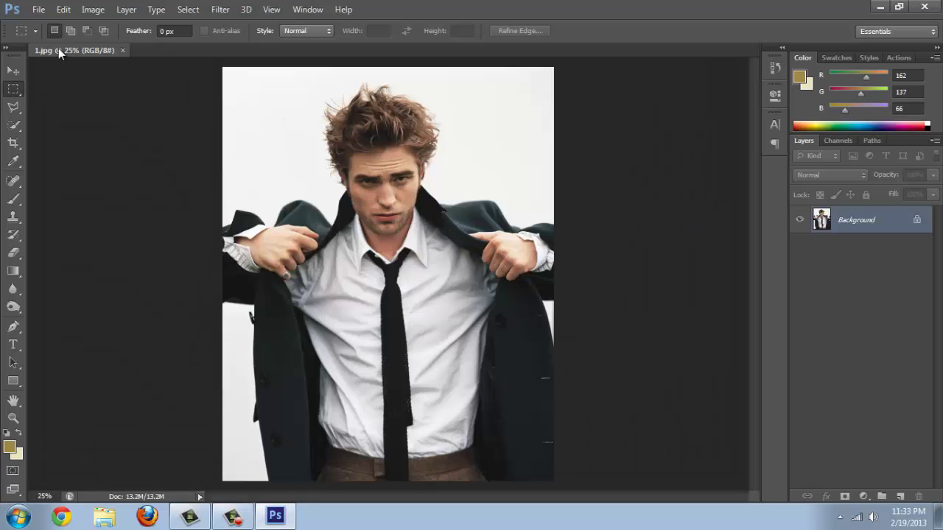
Undock 1.jpg into a floating document window and close the picture
drag(58, 48, 70, 102)
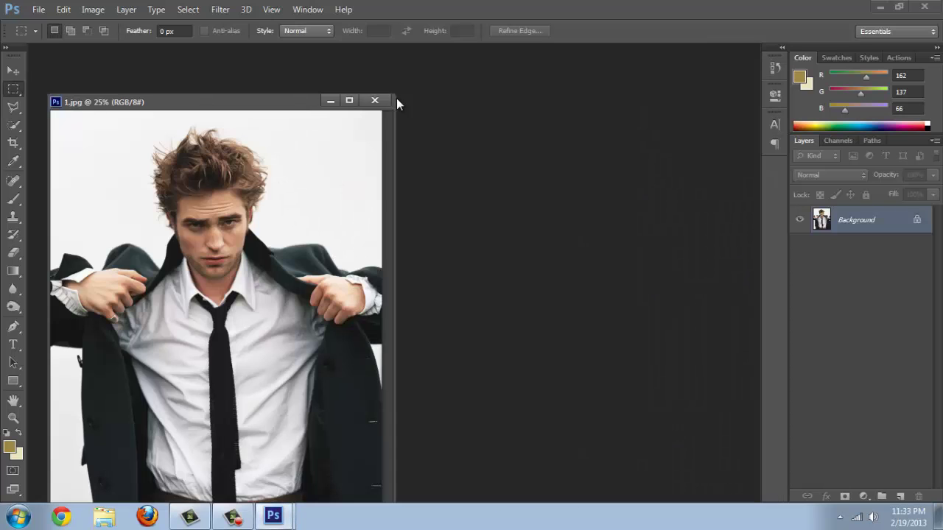
click(375, 100)
Switch to Windows Explorer, browse to Pictures > 7ds > head, and bring picture 1 from there into the Photoshop workspace
click(18, 515)
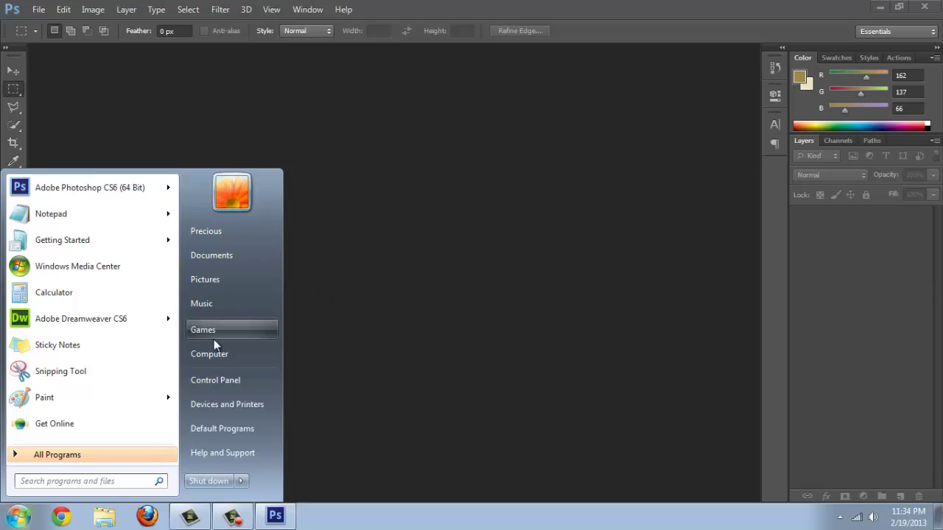
click(213, 355)
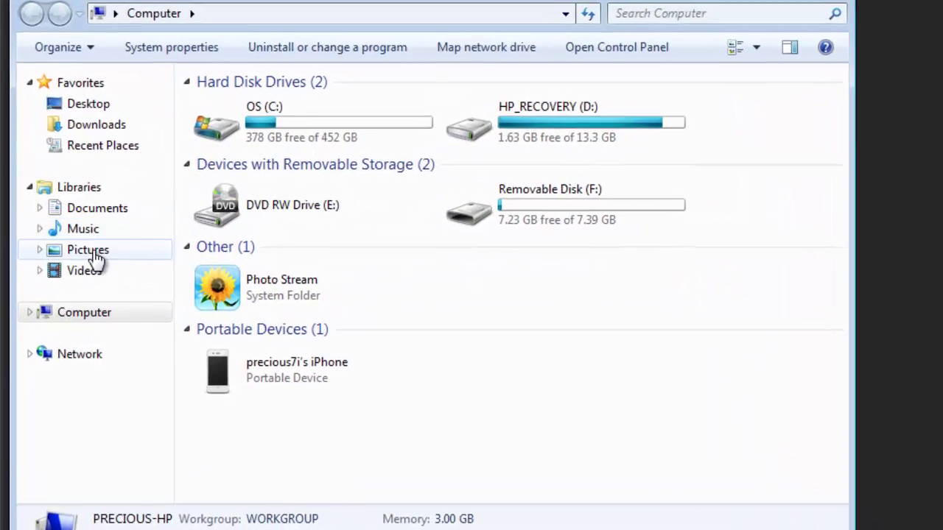
click(88, 251)
double_click(274, 218)
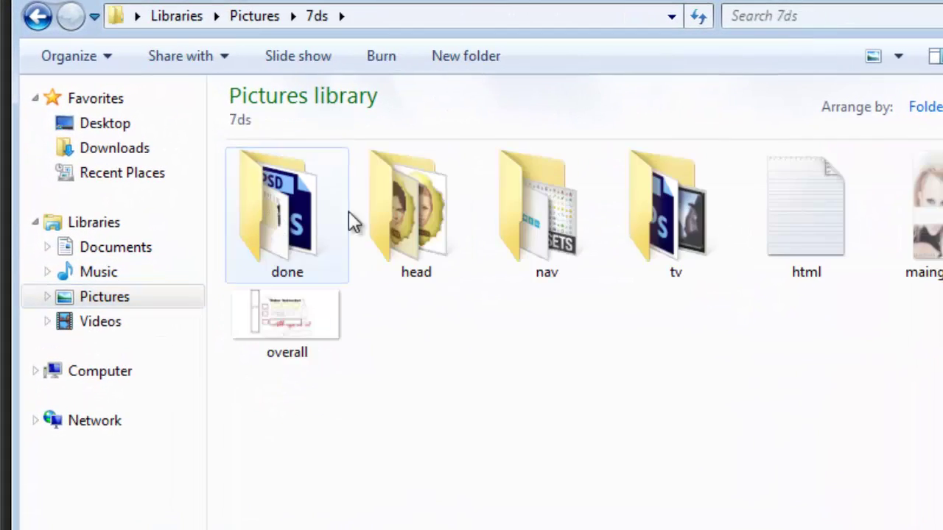
click(419, 239)
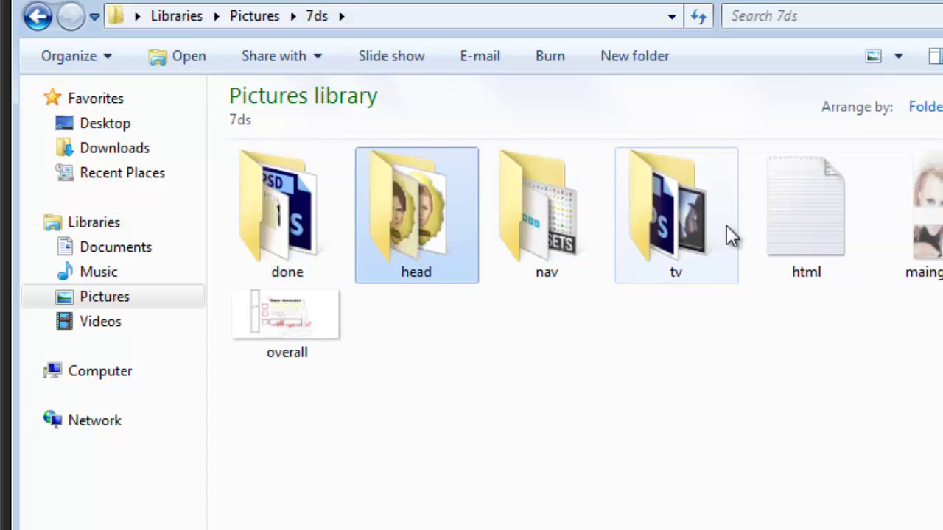
double_click(402, 230)
drag(267, 218, 897, 184)
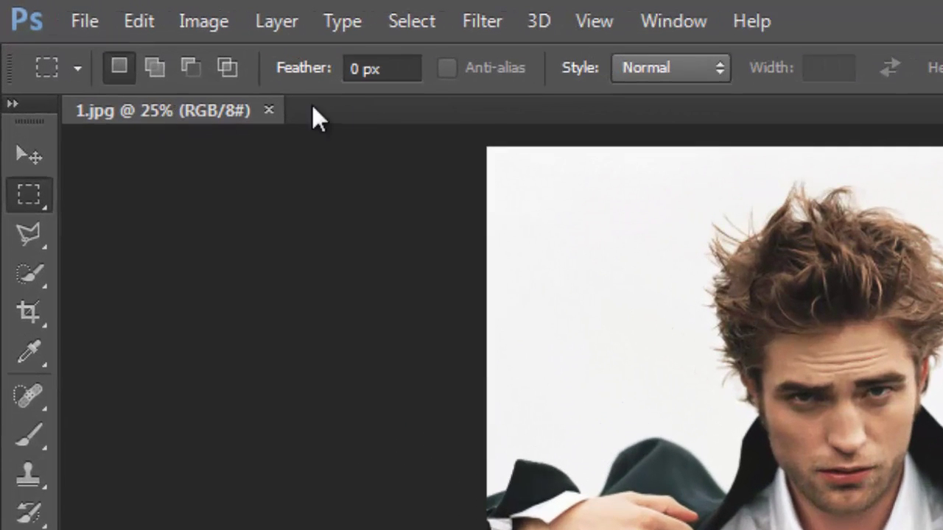
Float the 1.jpg document in its own window and dock it back as a tab
drag(227, 109, 297, 255)
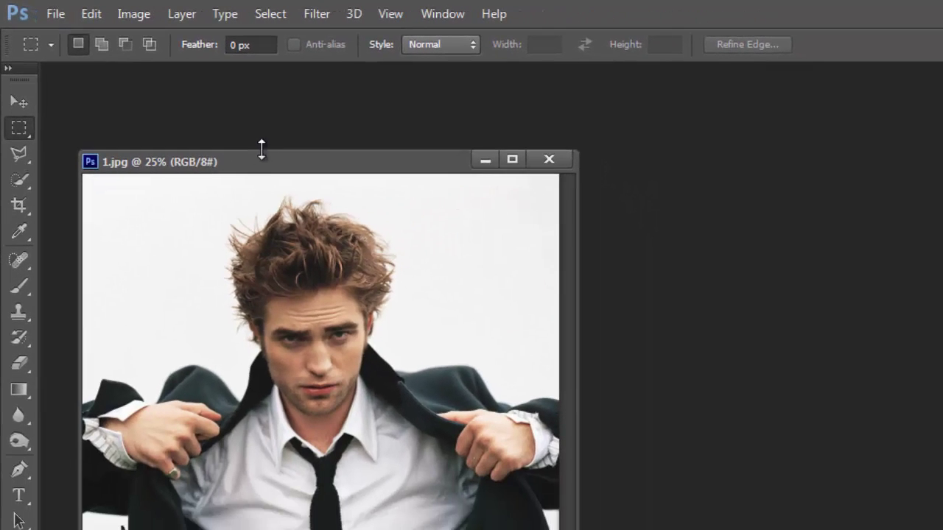
drag(262, 161, 382, 74)
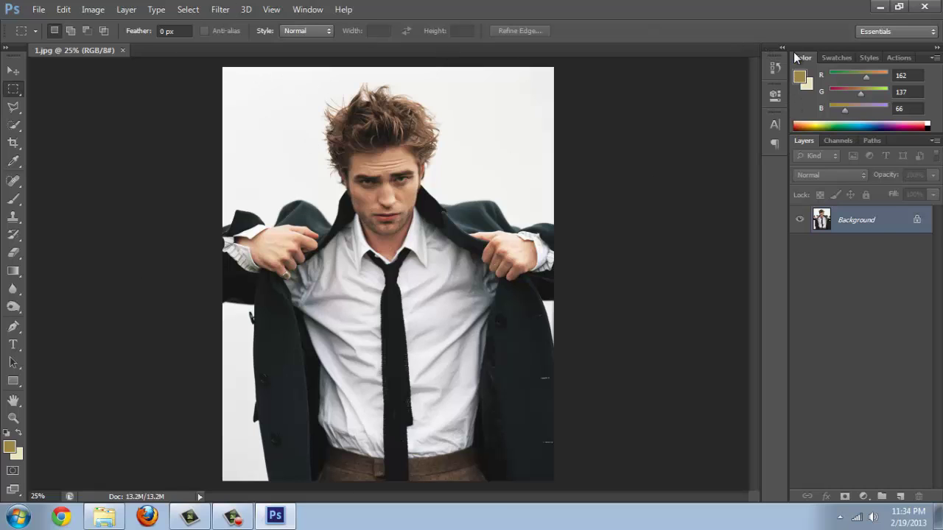
click(246, 515)
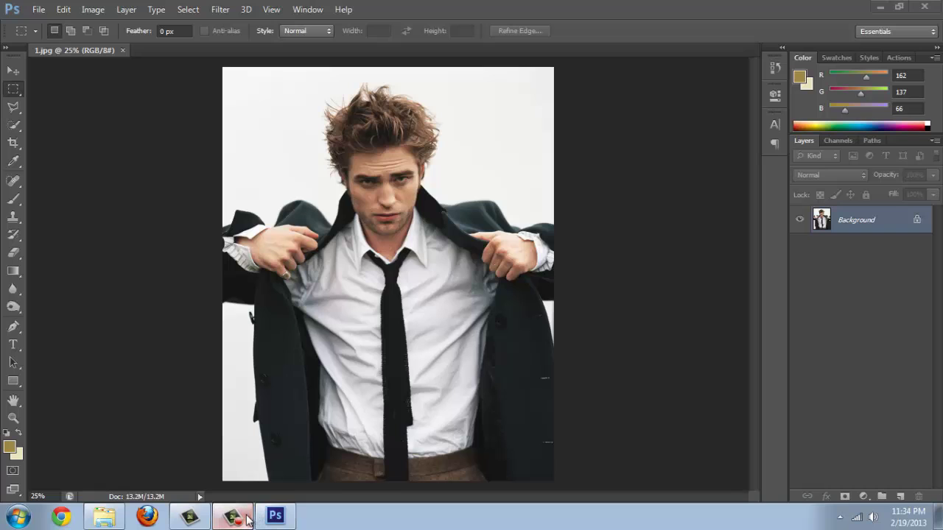
click(241, 517)
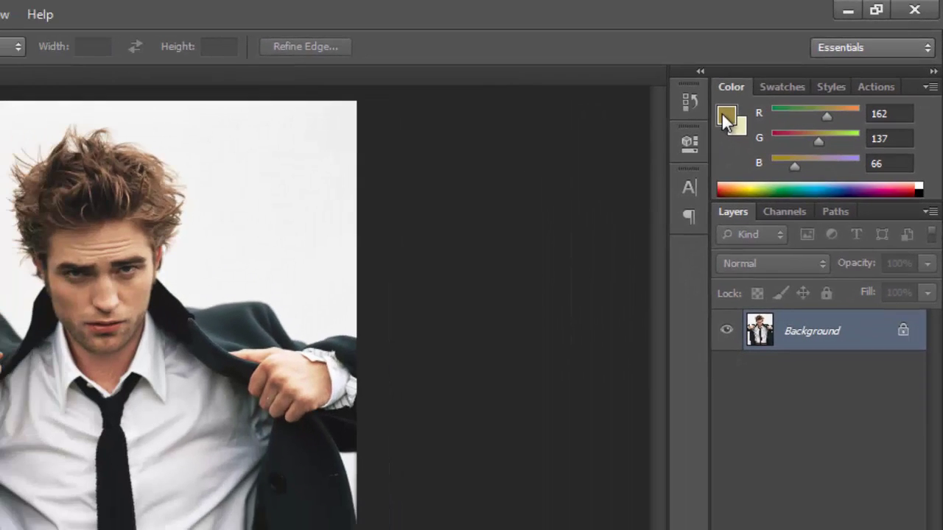
Choose a muted crimson, hex 883b54, as the new foreground color in the Color Picker
click(724, 110)
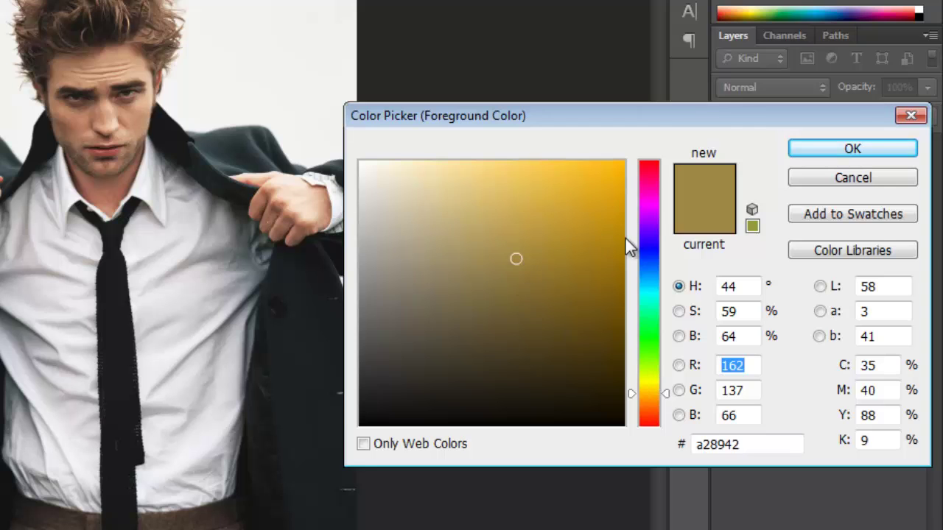
mouse_move(656, 179)
mouse_down()
mouse_move(670, 419)
mouse_move(674, 337)
mouse_move(651, 173)
mouse_up()
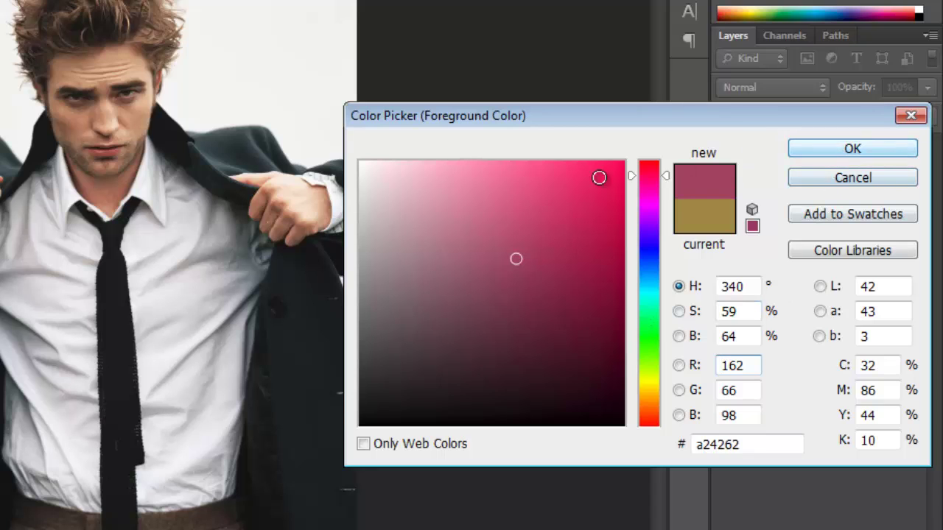
mouse_move(580, 209)
mouse_down()
mouse_move(628, 156)
mouse_move(448, 301)
mouse_move(619, 165)
mouse_move(633, 140)
mouse_move(658, 139)
mouse_move(646, 461)
mouse_move(515, 462)
mouse_move(307, 498)
mouse_move(302, 368)
mouse_move(411, 304)
mouse_move(431, 277)
mouse_move(343, 137)
mouse_move(529, 147)
mouse_move(488, 269)
mouse_move(508, 284)
mouse_up()
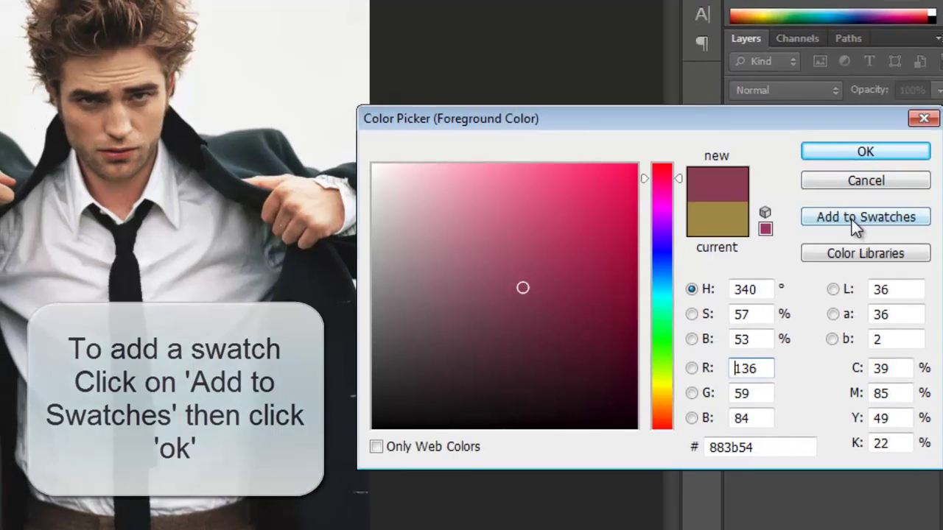
Save the chosen color as Swatch 1, accept it as the foreground color, and display the Swatches panel
click(852, 213)
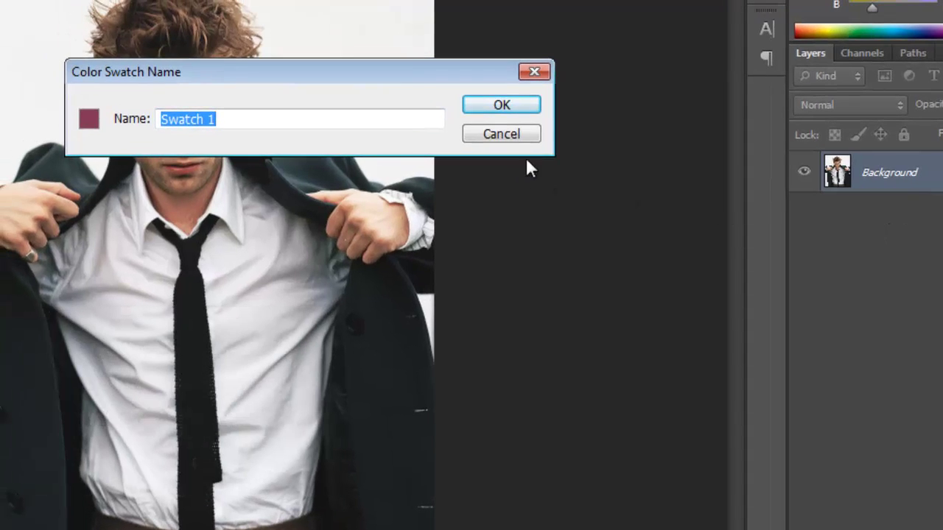
click(503, 107)
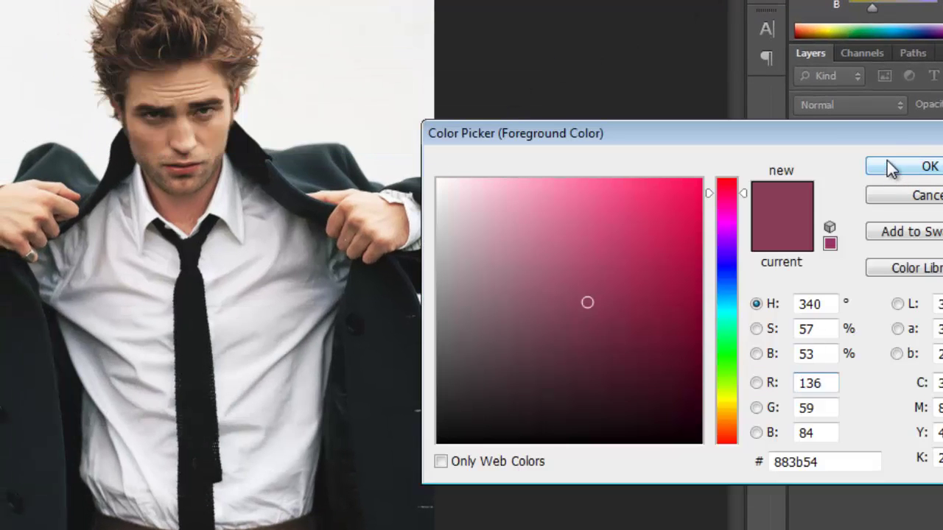
click(890, 163)
click(682, 57)
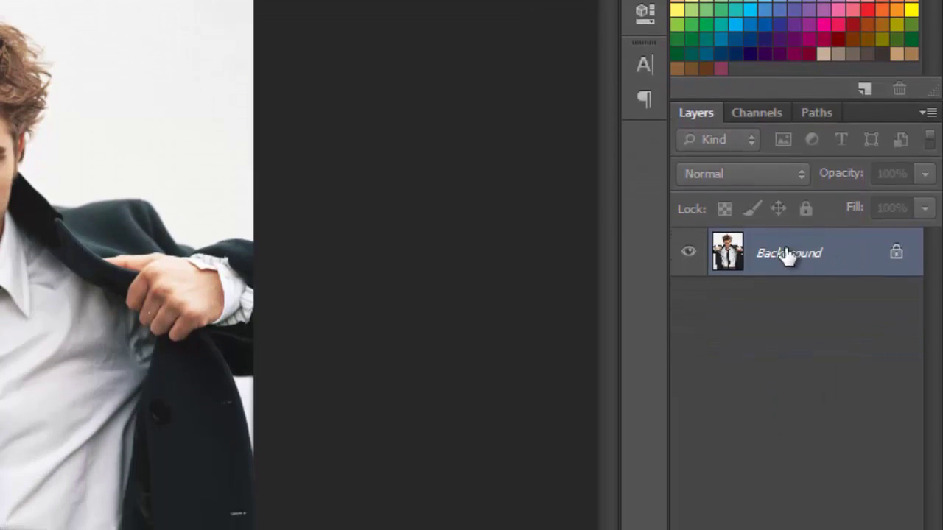
right_click(849, 257)
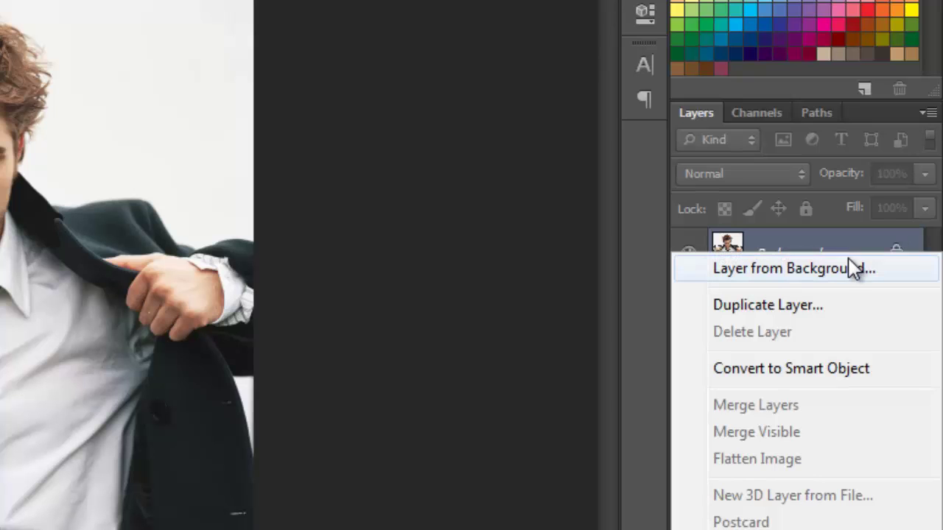
click(817, 252)
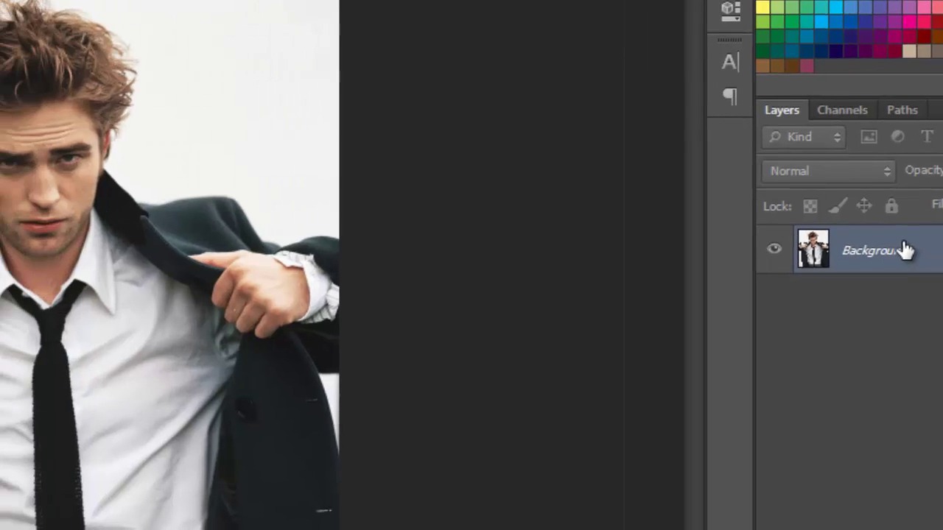
double_click(819, 253)
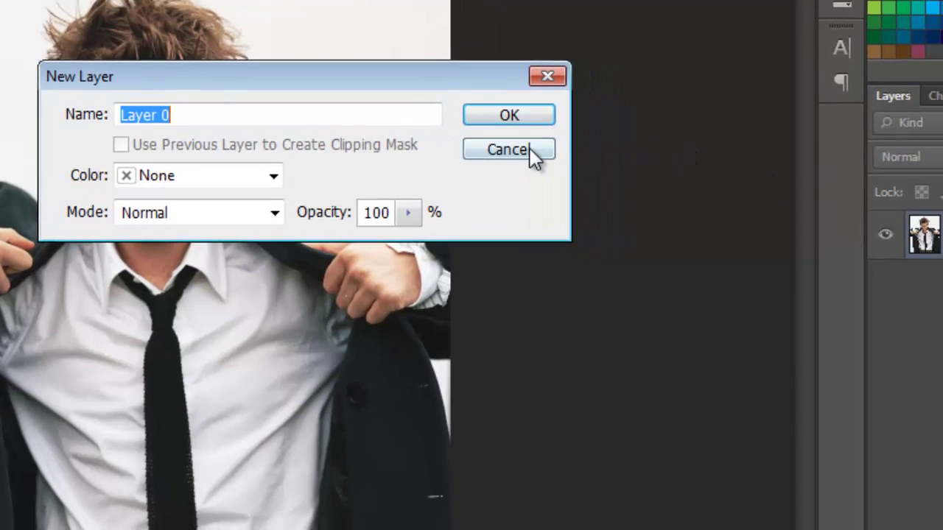
click(582, 159)
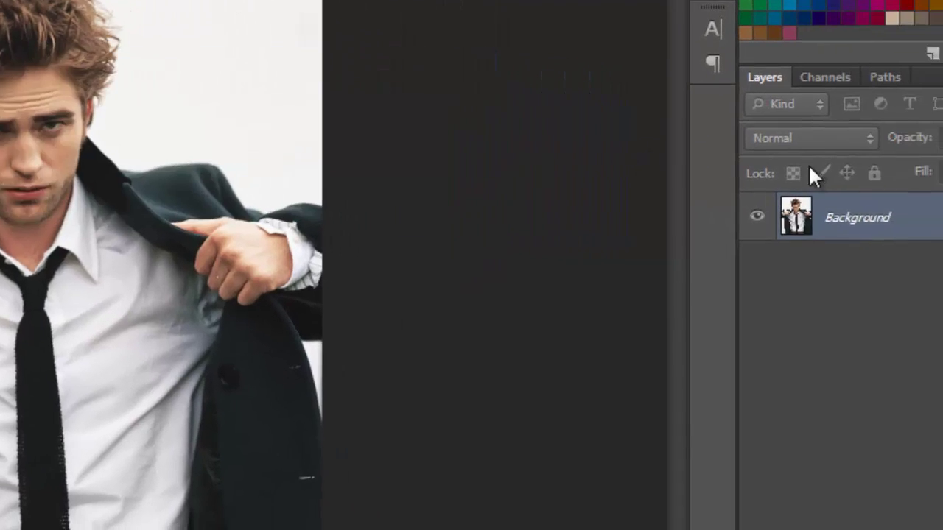
Duplicate the Background layer under the default name and hide the original layer
right_click(785, 228)
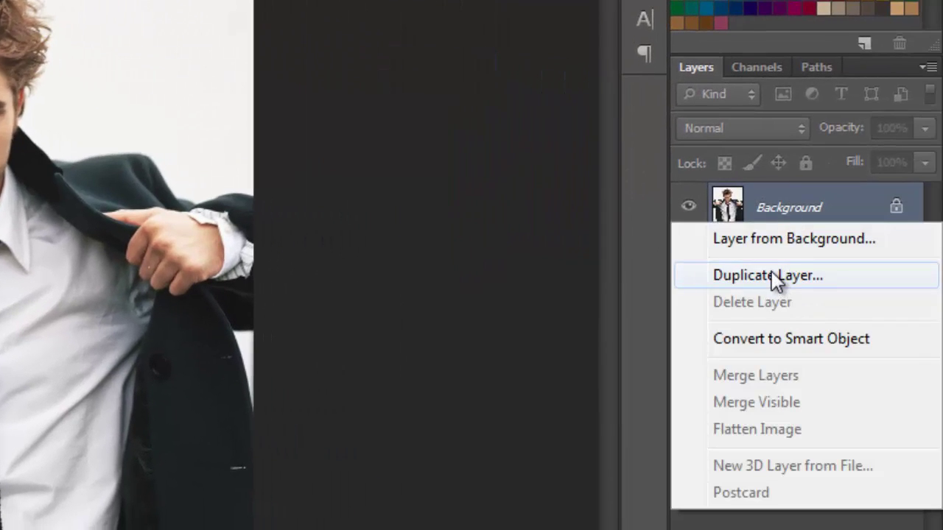
click(773, 276)
key(Return)
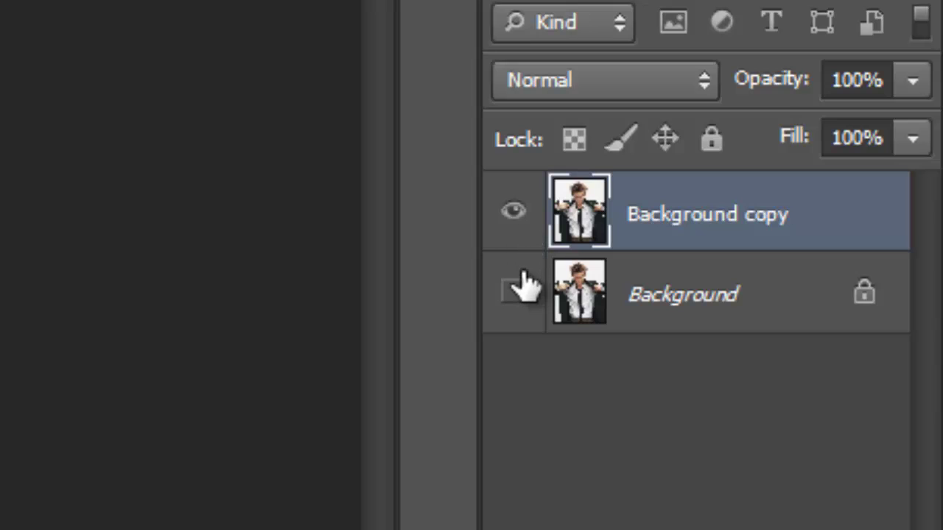
Hide the Background copy layer and make it visible again
click(516, 214)
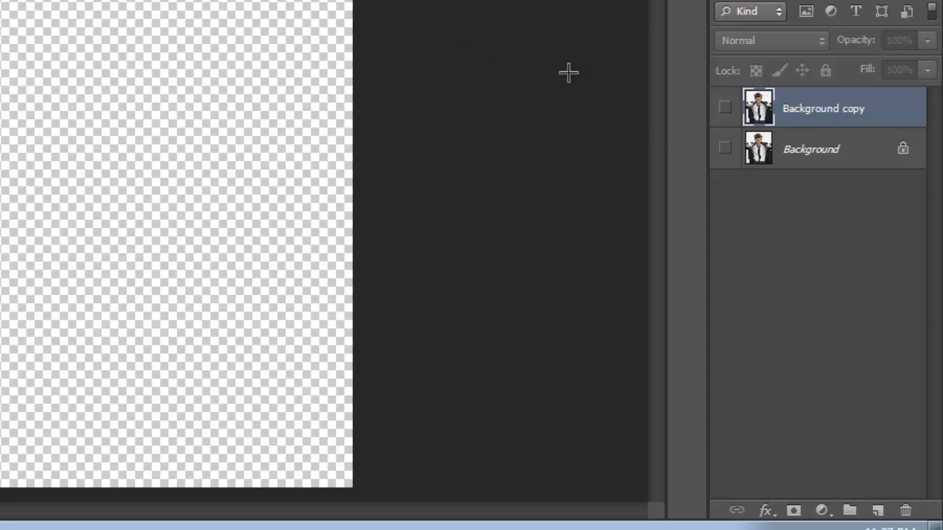
click(725, 109)
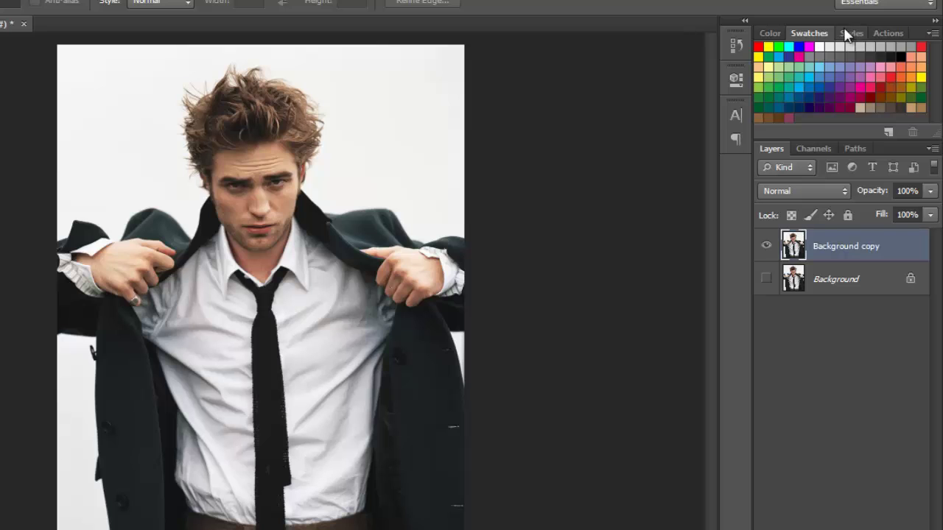
Bring the Styles panel to the front and close its panel group
click(850, 34)
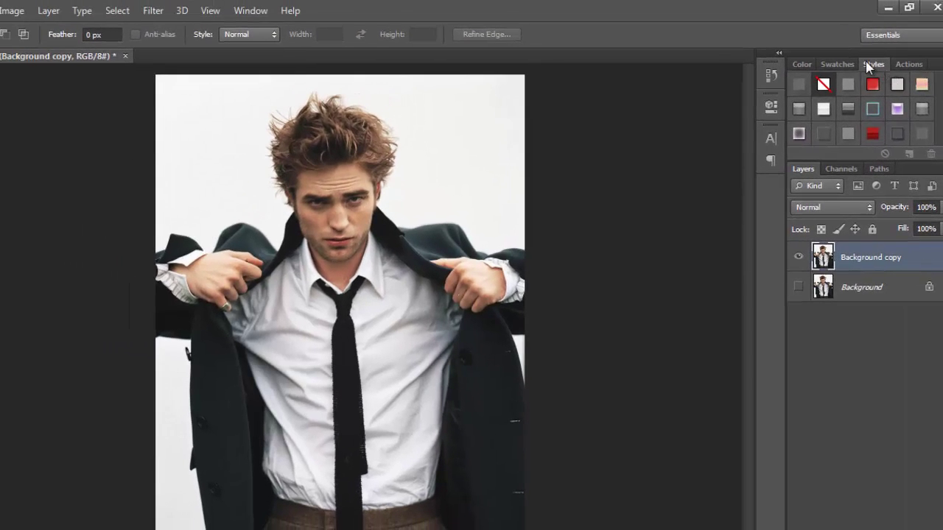
click(284, 10)
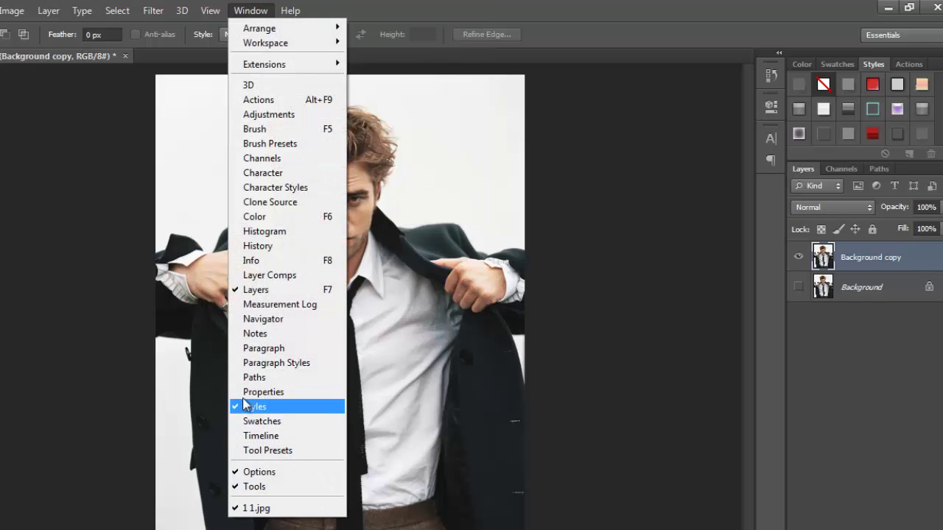
click(254, 407)
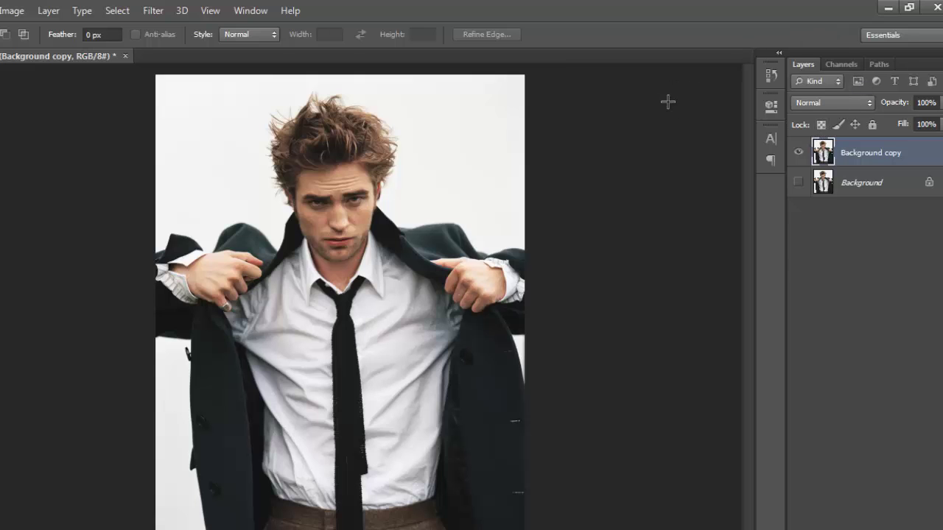
Reopen the closed panel group with the Styles panel in front
click(259, 12)
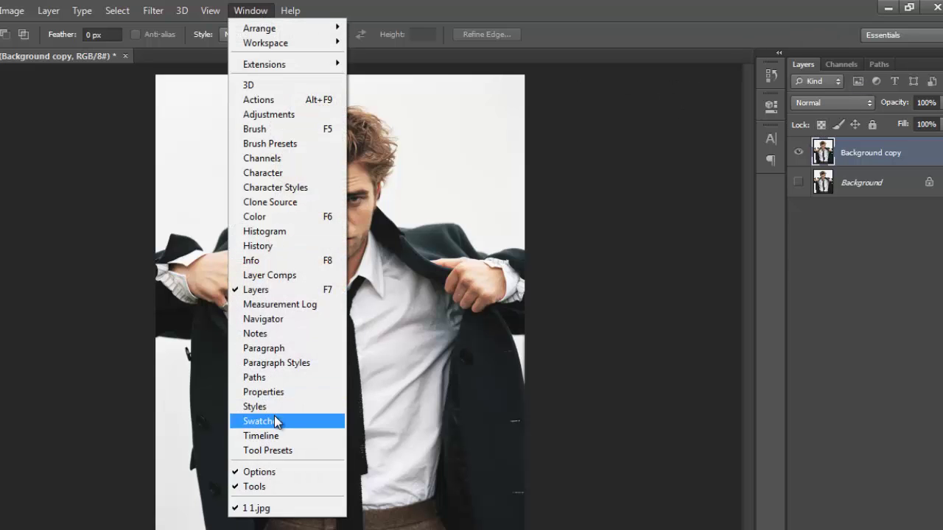
click(274, 409)
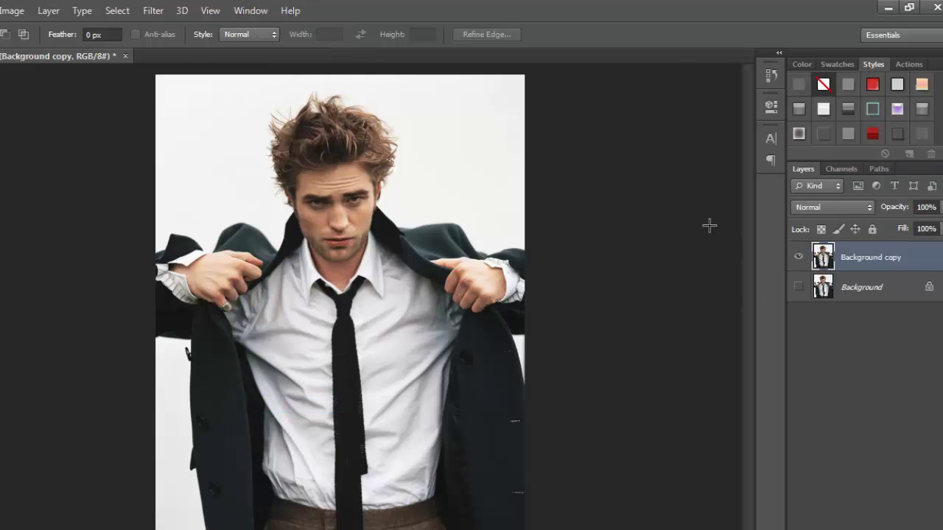
click(259, 12)
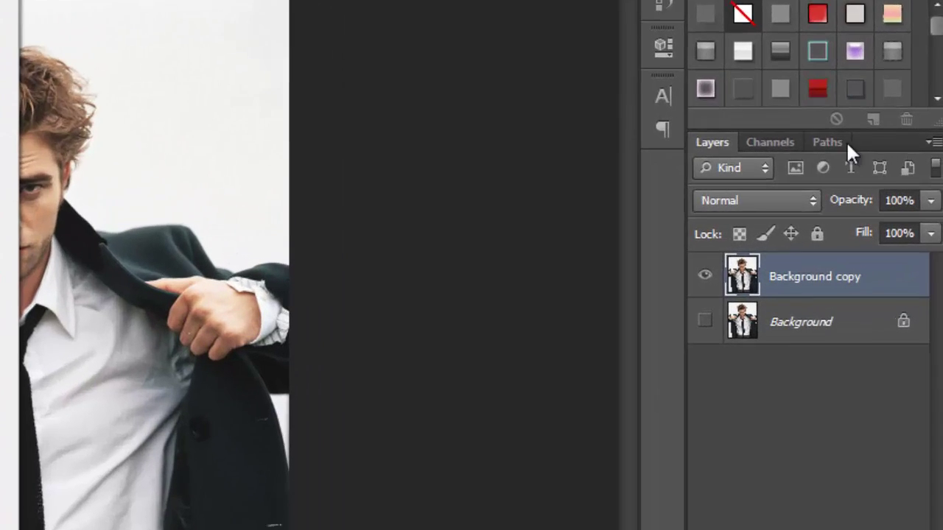
Show the picture's channels, hide the Red and Green channels in turn, and make both visible again
click(769, 143)
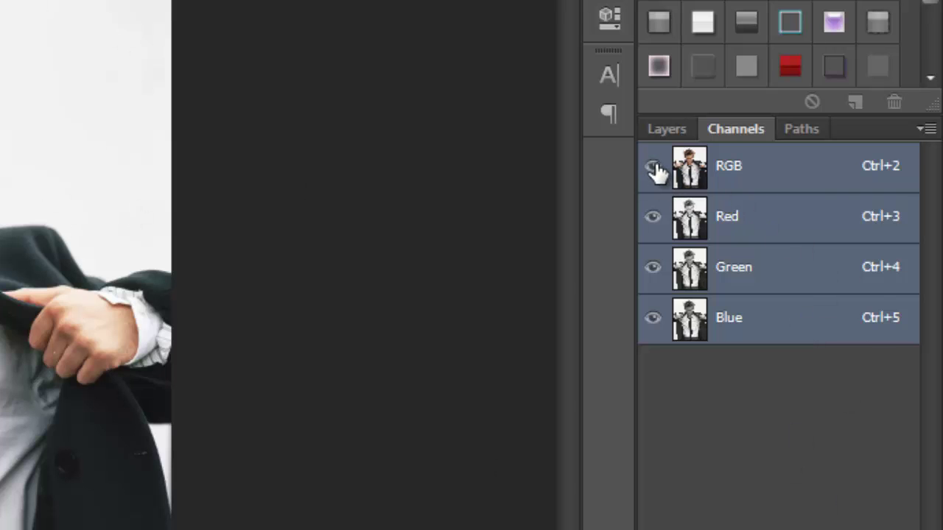
click(653, 217)
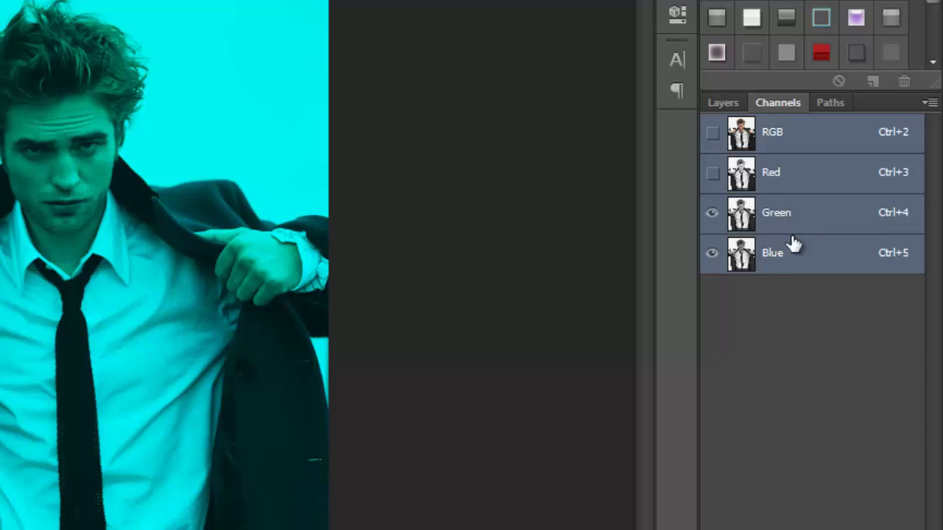
click(712, 212)
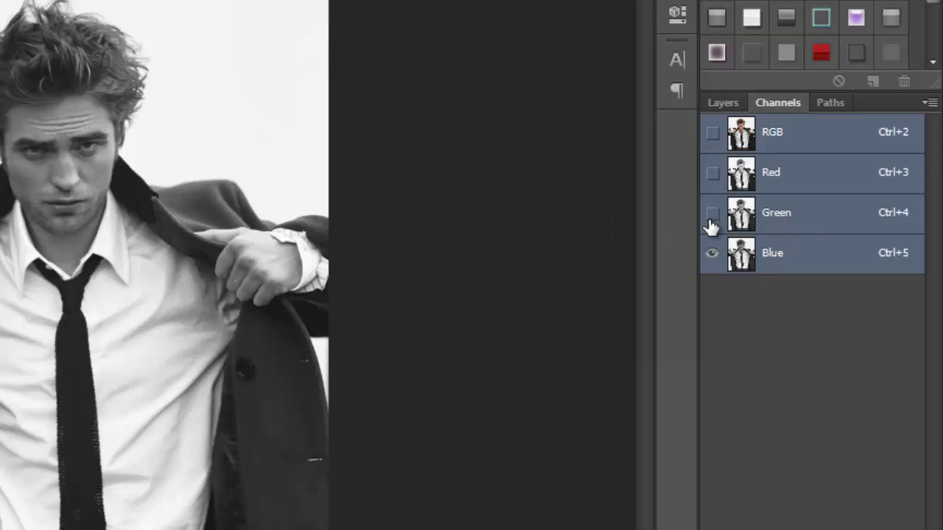
click(711, 213)
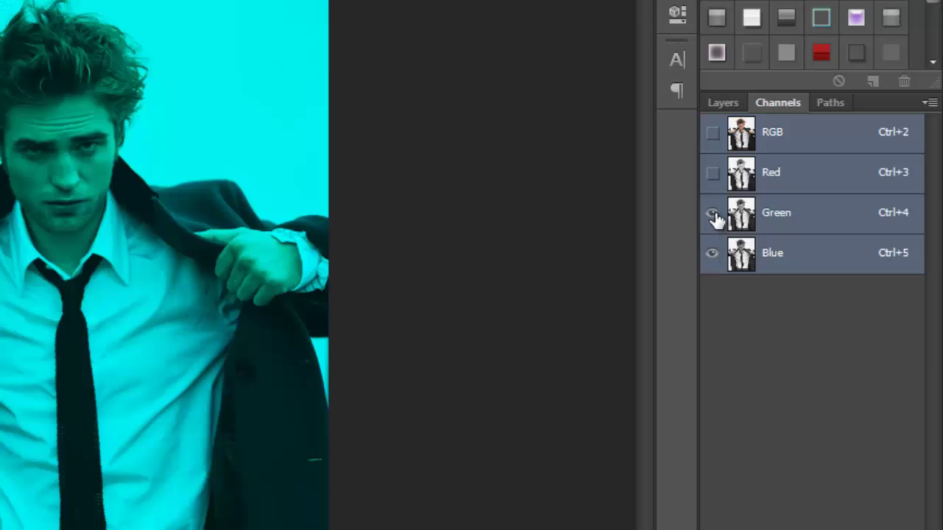
click(712, 172)
Look at the Paths panel and return to the Layers panel
click(827, 104)
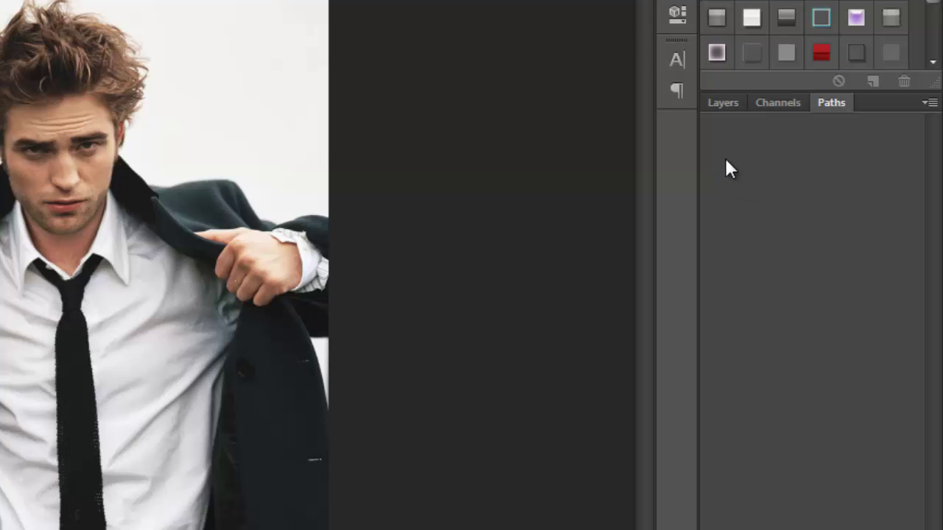
click(718, 103)
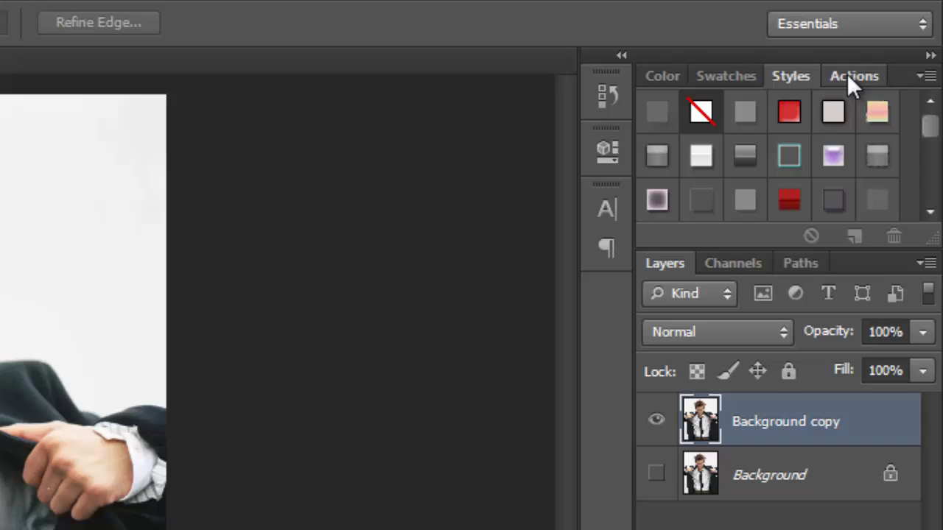
Display the Actions panel and collapse the My Blur action set and the Action_04 set below it
click(851, 77)
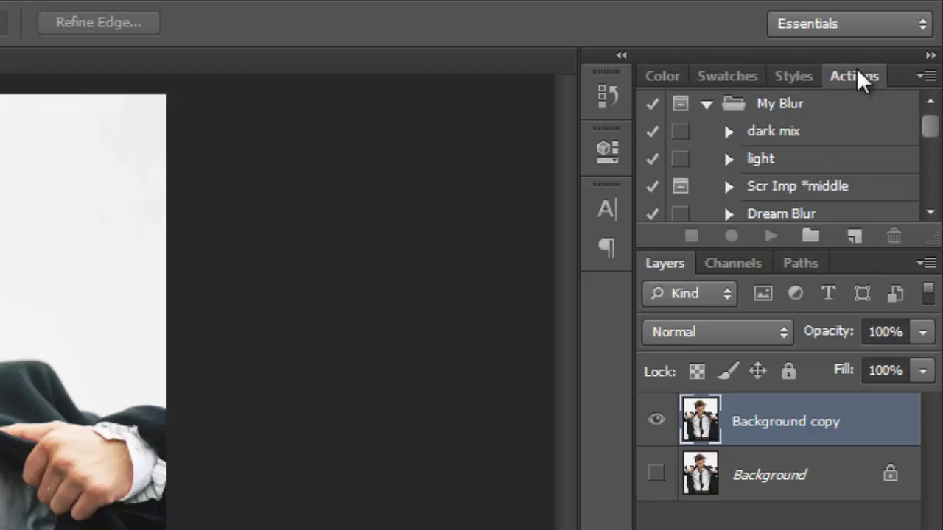
click(705, 104)
click(706, 132)
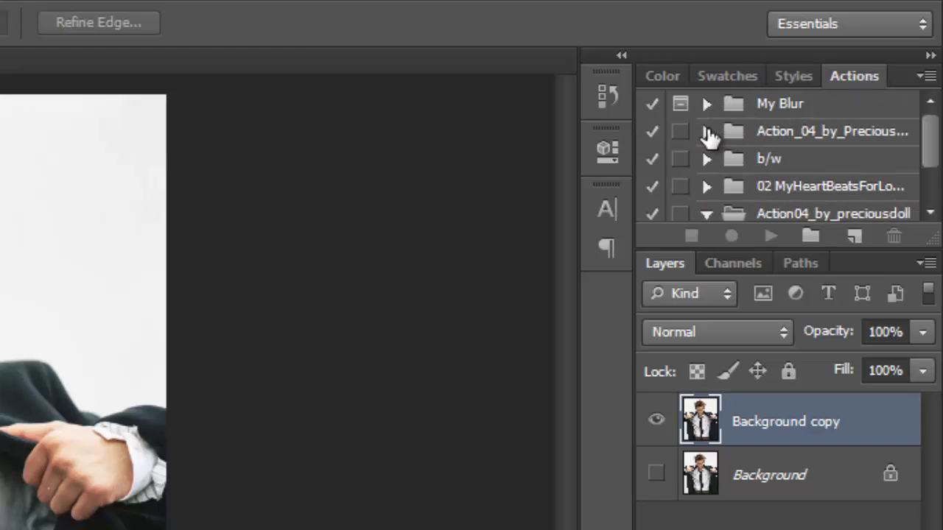